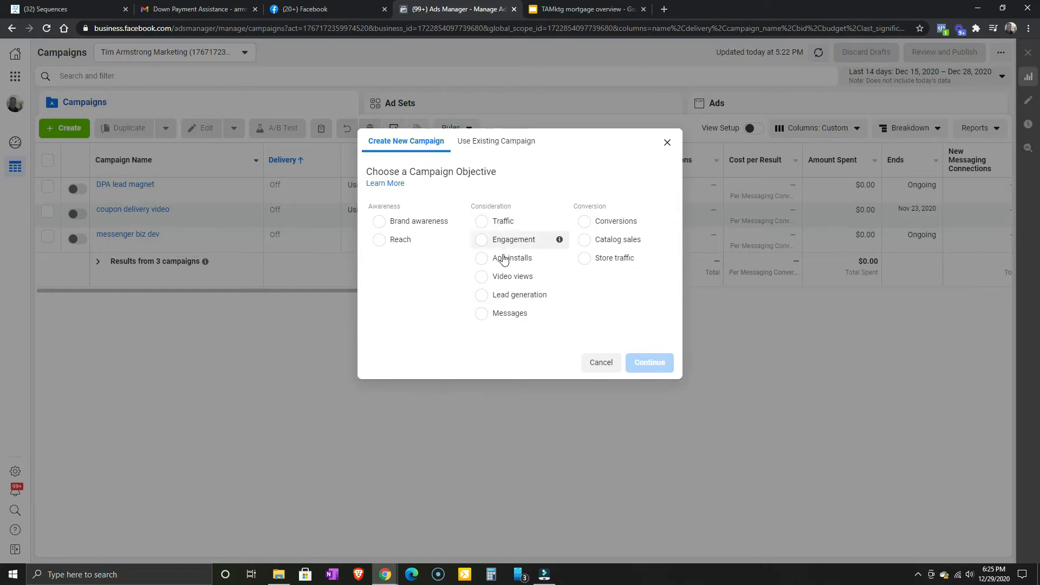
# Choose Messages as the objective of the new campaign and name the campaign dpa1.
pyautogui.click(483, 315)
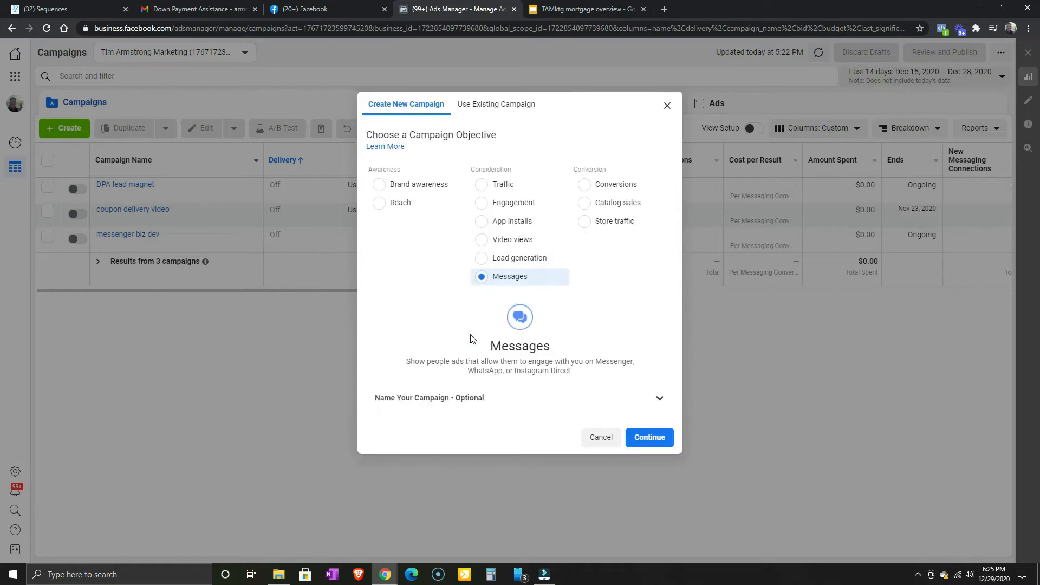
pyautogui.click(656, 398)
pyautogui.scroll(-1, 597, 337)
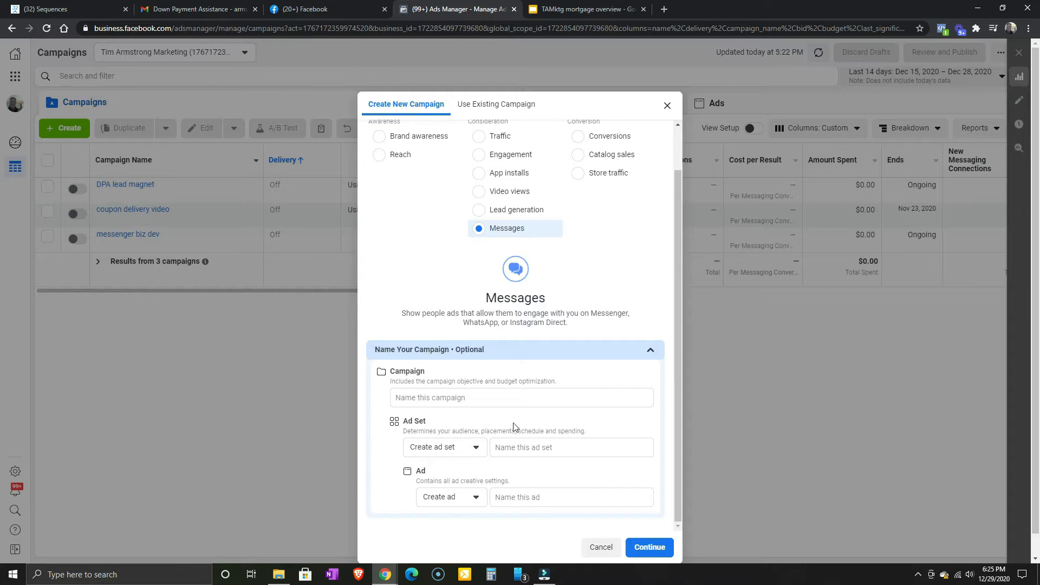
pyautogui.click(493, 397)
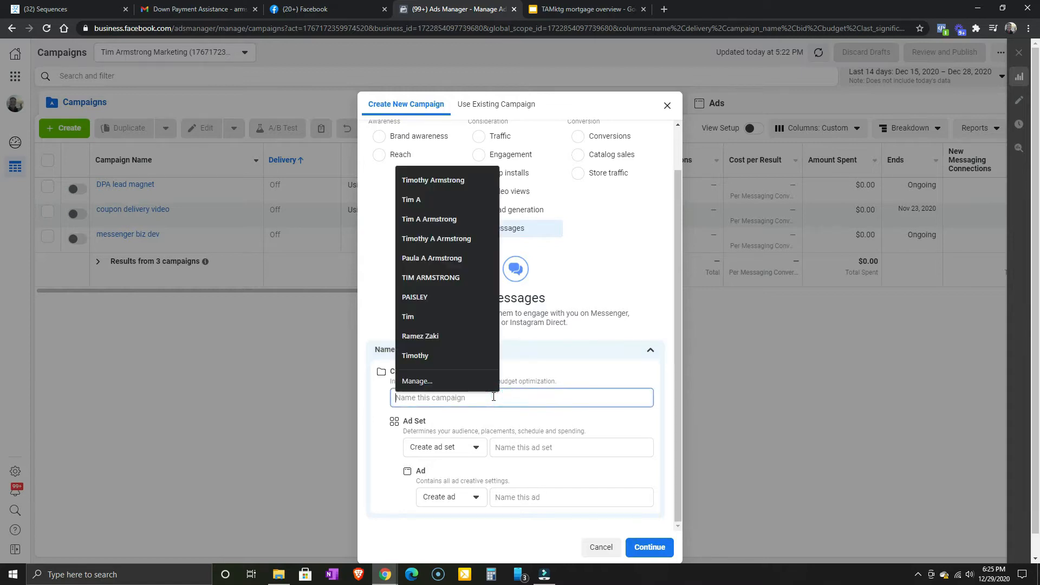
pyautogui.write('dpa1')
# Copy the campaign name dpa1 into the ad set and ad names, then create the campaign draft.
pyautogui.doubleClick(435, 362)
pyautogui.hotkey('ctrl', 'c')
pyautogui.rightClick(397, 367)
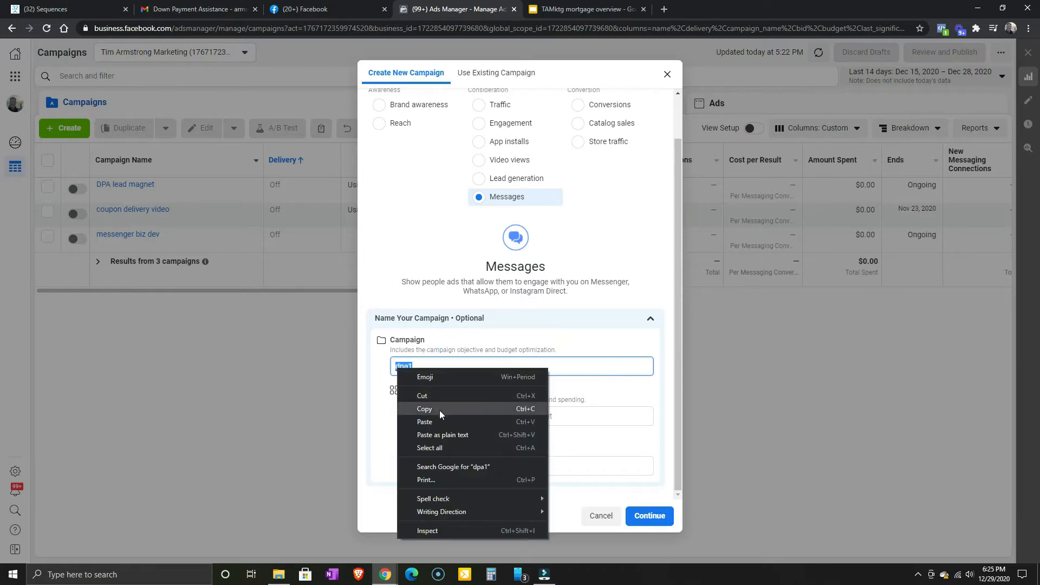
pyautogui.click(440, 412)
pyautogui.click(544, 420)
pyautogui.rightClick(542, 420)
pyautogui.click(570, 334)
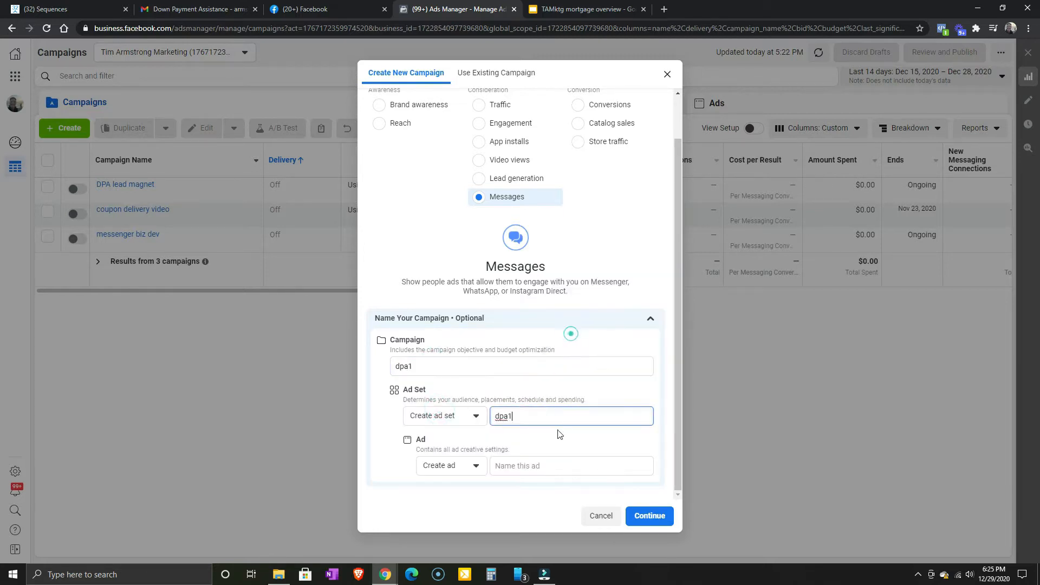
pyautogui.rightClick(541, 465)
pyautogui.click(561, 382)
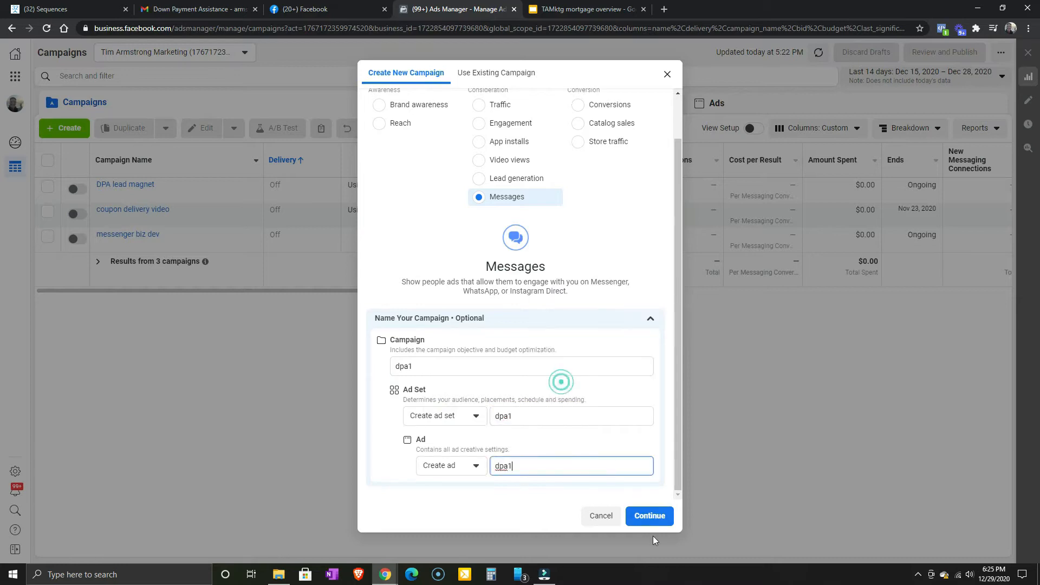
pyautogui.click(653, 517)
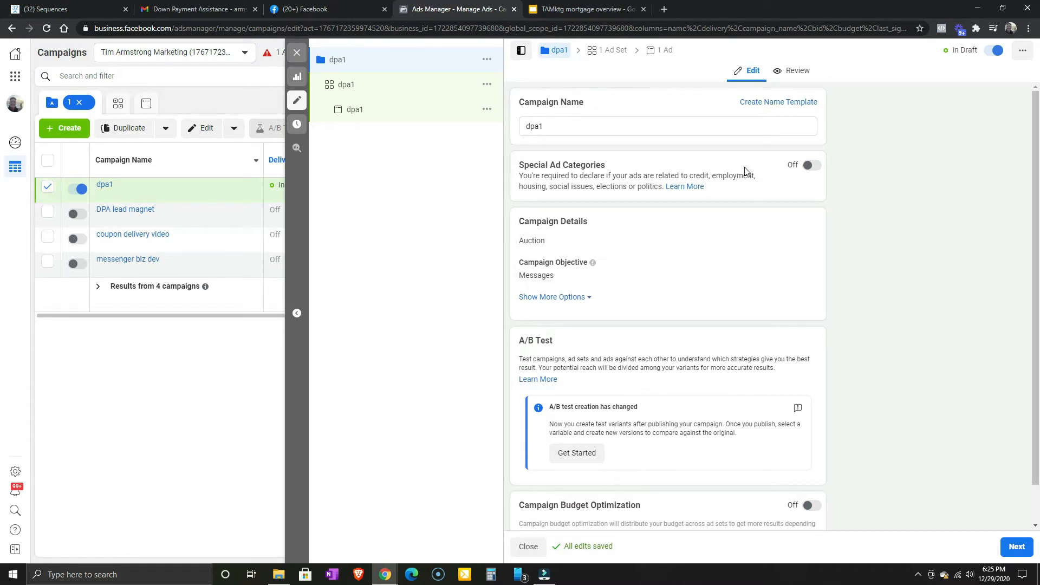
# Turn on Special Ad Categories for the campaign, declare Housing, and continue to the ad set settings.
pyautogui.click(818, 171)
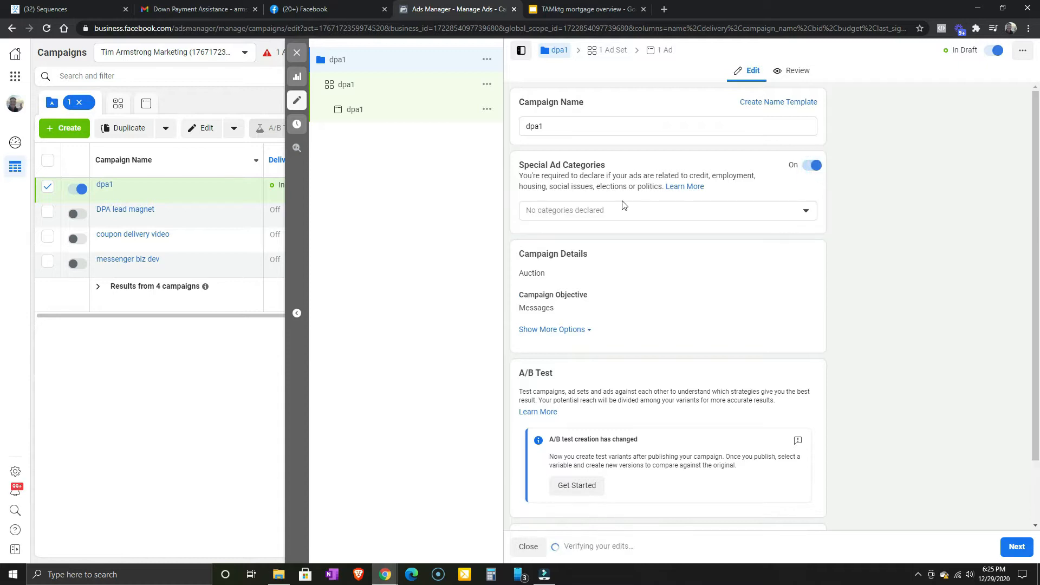
pyautogui.click(584, 215)
pyautogui.click(528, 325)
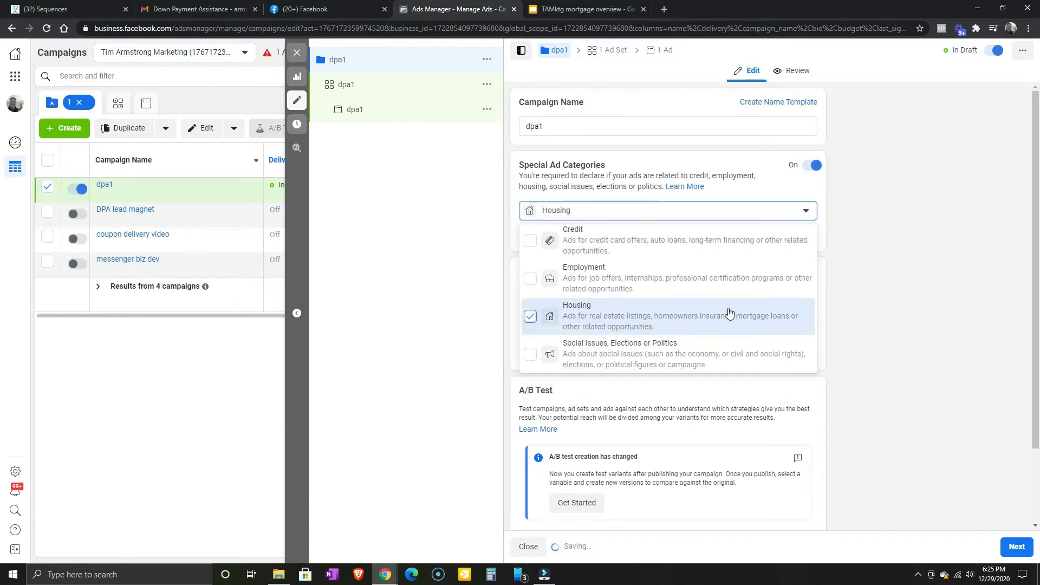
pyautogui.click(464, 306)
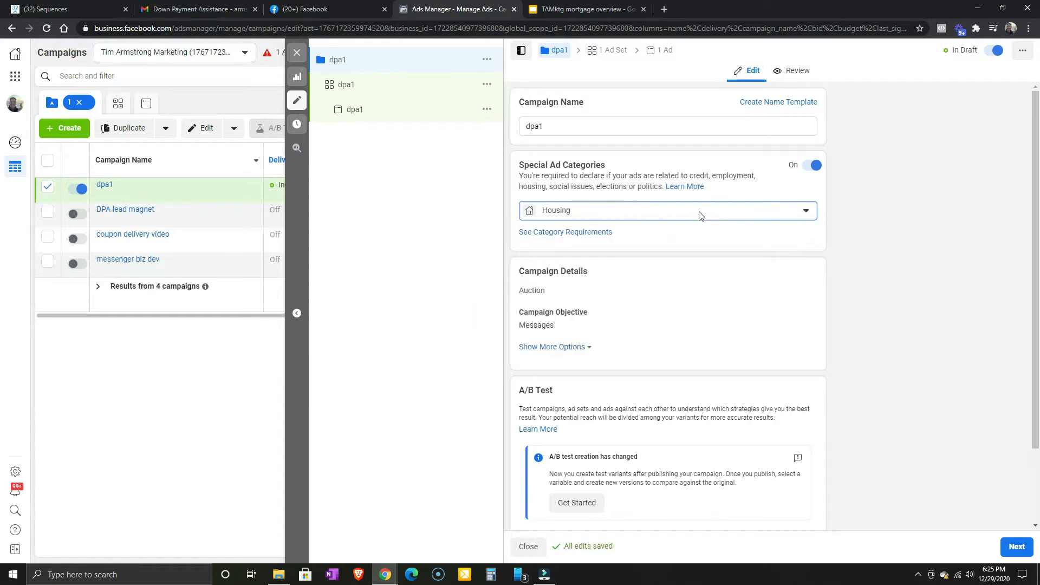
pyautogui.scroll(-2, 682, 222)
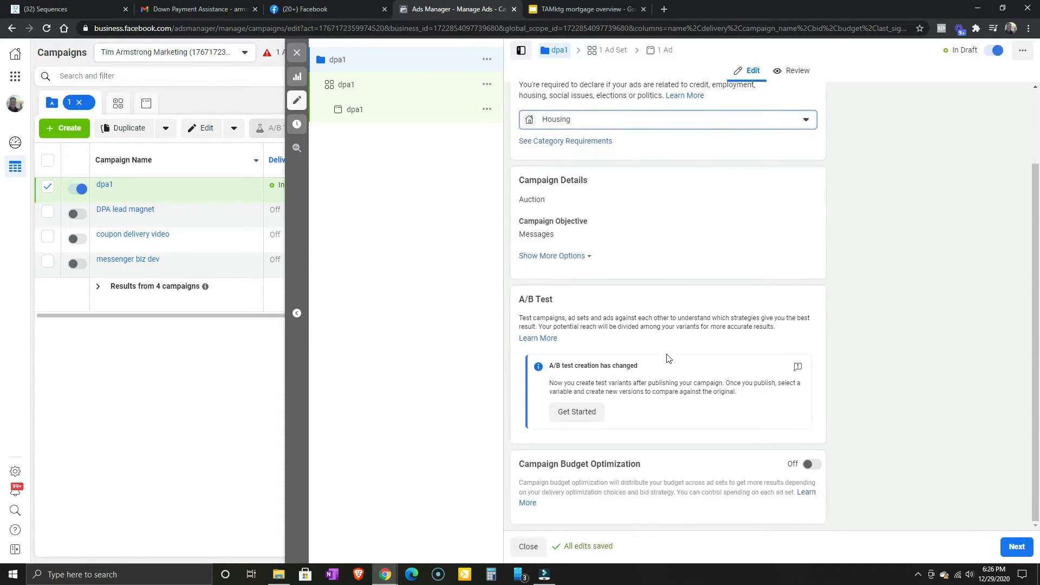
pyautogui.click(1016, 543)
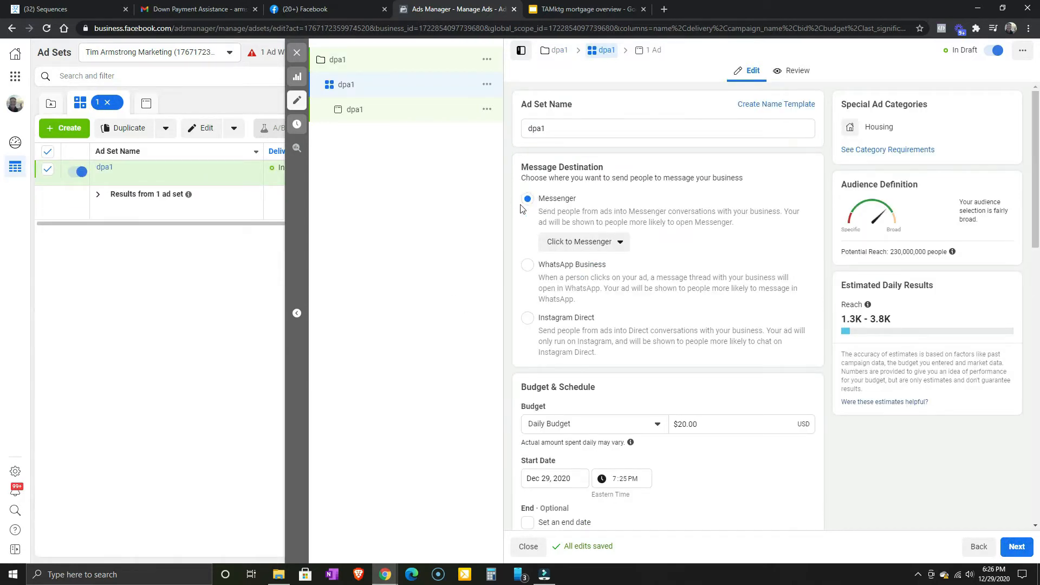
# Set the ad set's daily budget to $5.00.
pyautogui.scroll(-2, 690, 310)
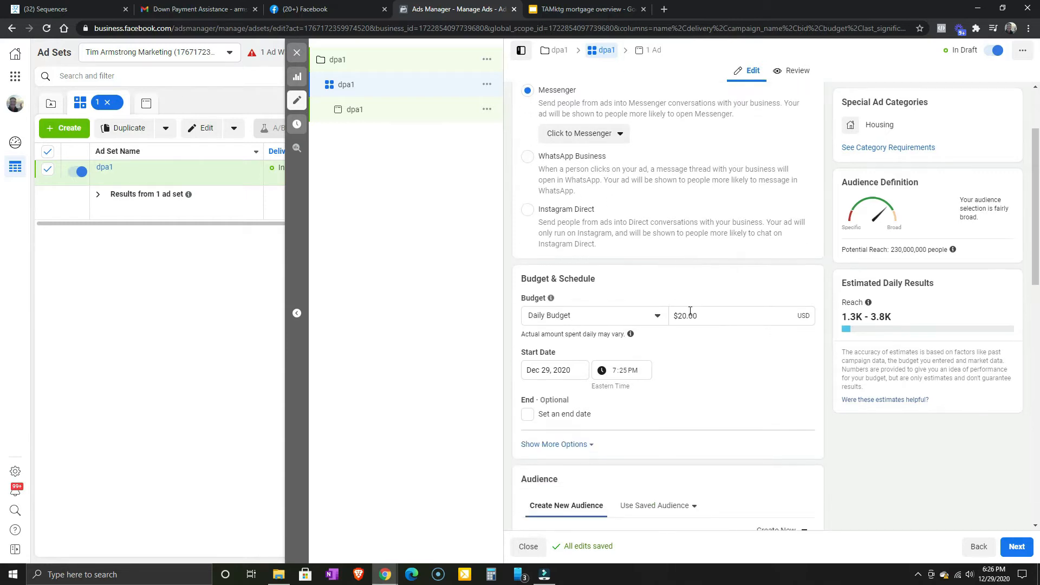
pyautogui.tripleClick(700, 315)
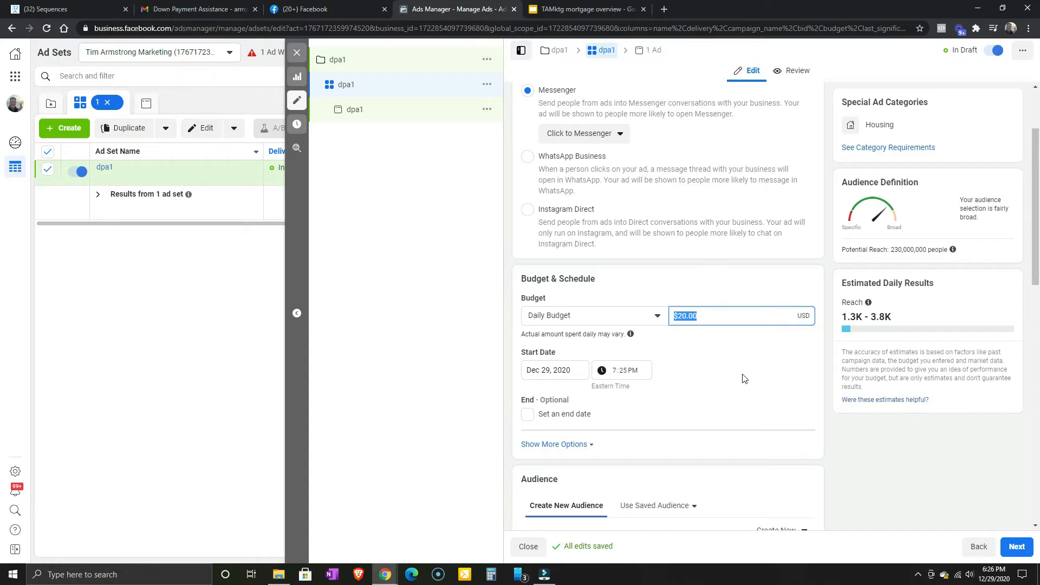
pyautogui.write('5.0')
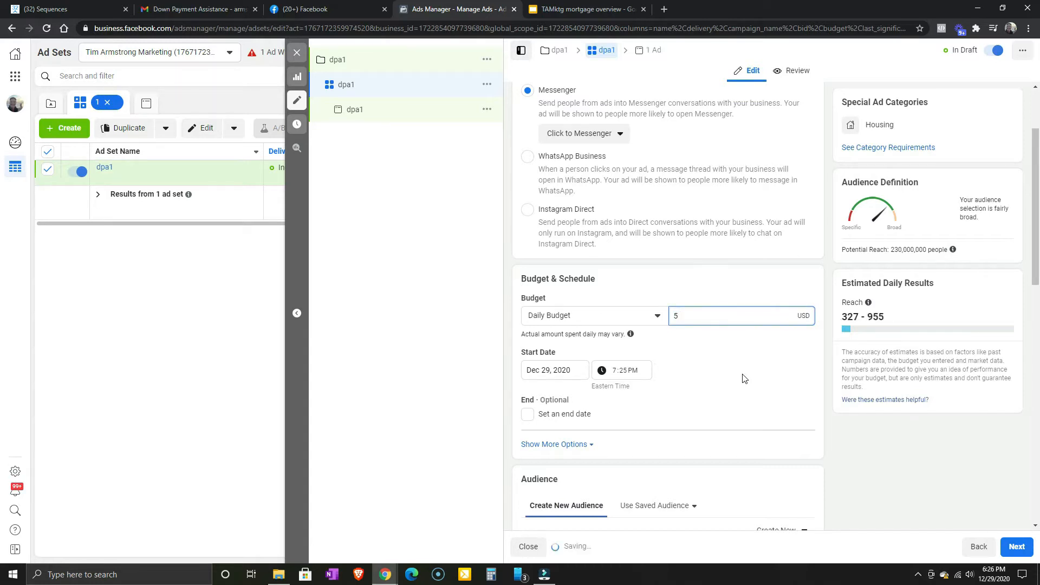
pyautogui.click(744, 378)
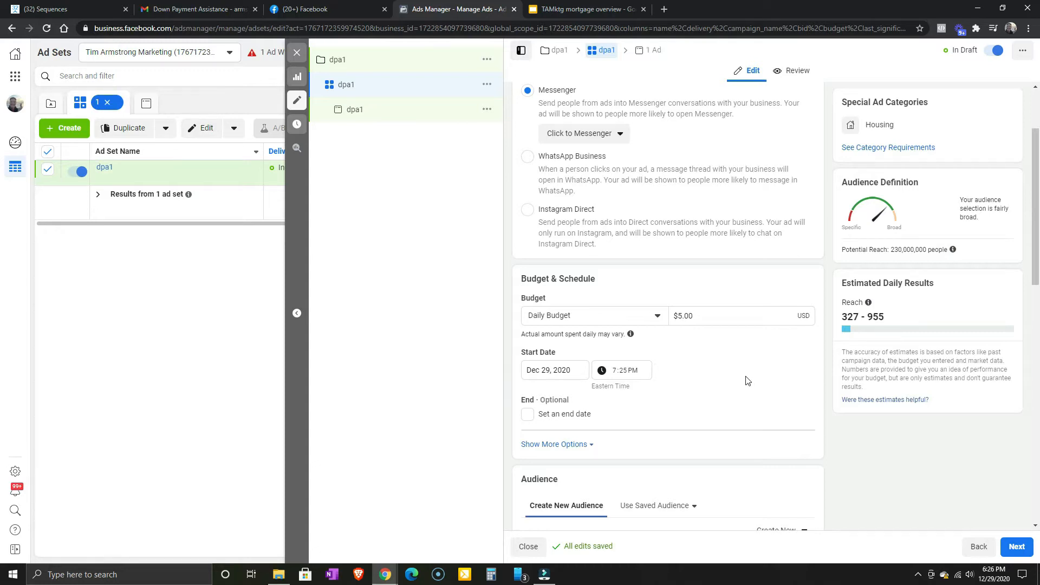
# Edit the audience locations and restrict the targeting to people living in this location.
pyautogui.scroll(-1, 745, 381)
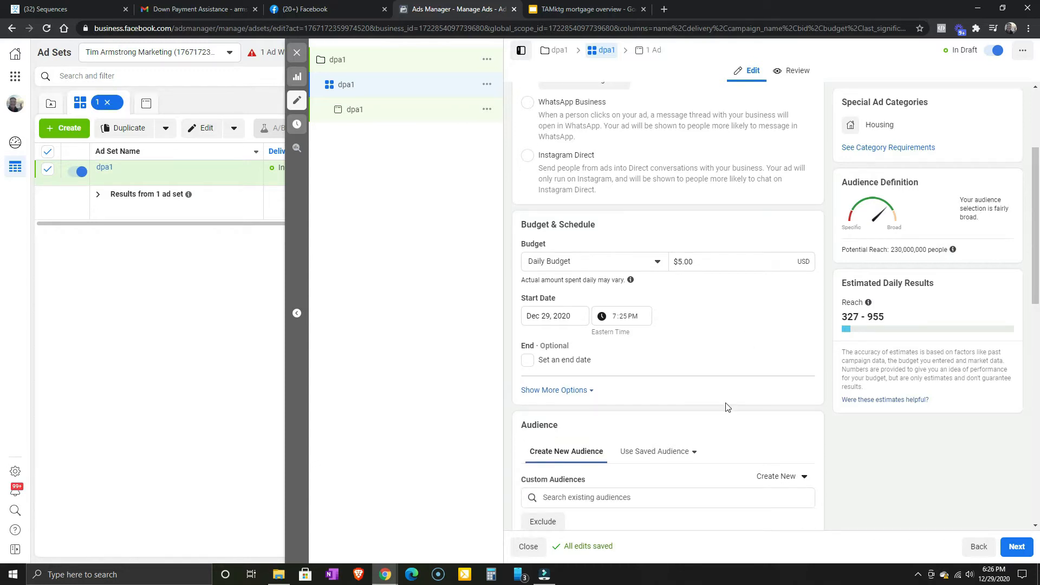
pyautogui.scroll(-4, 727, 407)
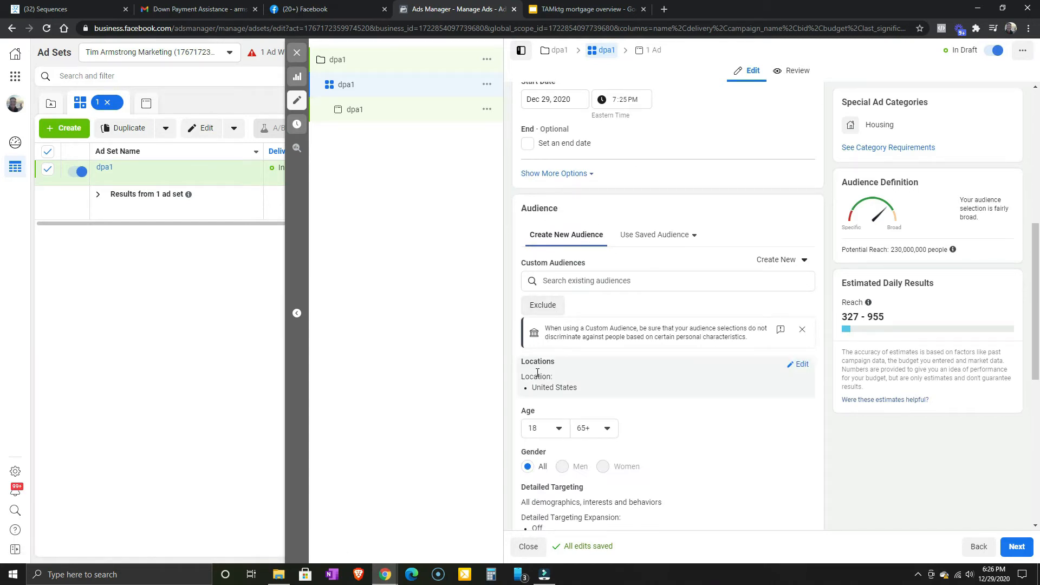
pyautogui.click(799, 364)
pyautogui.click(594, 381)
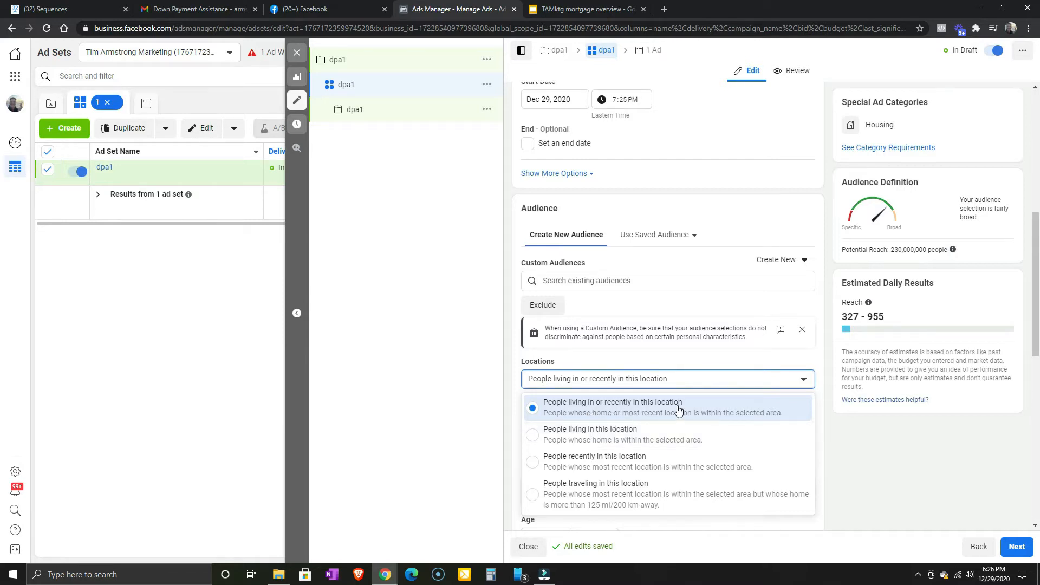
pyautogui.click(535, 439)
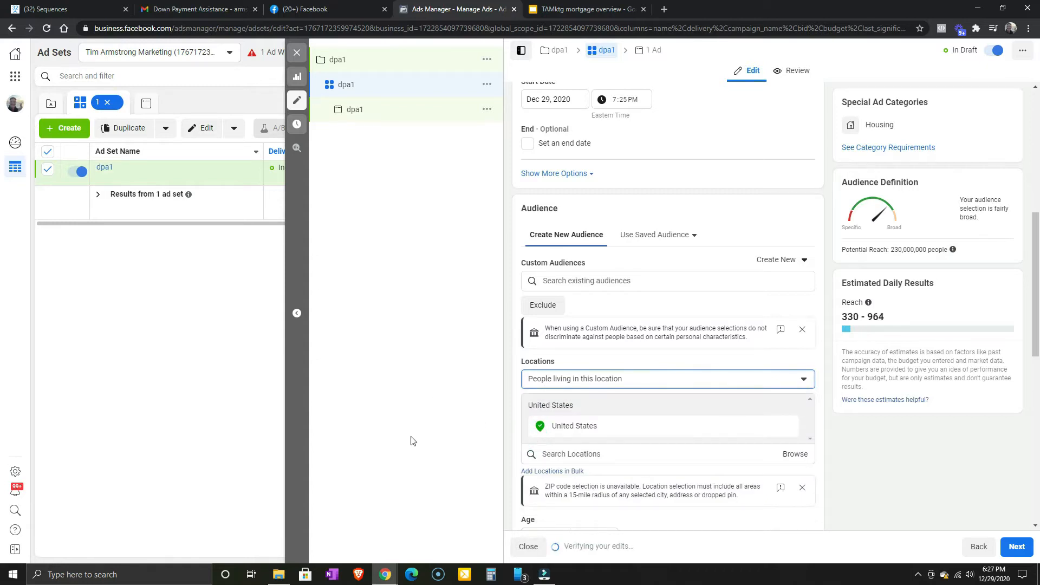
# Search the locations for Daphne and target Daphne, Alabama instead of the whole United States.
pyautogui.click(580, 453)
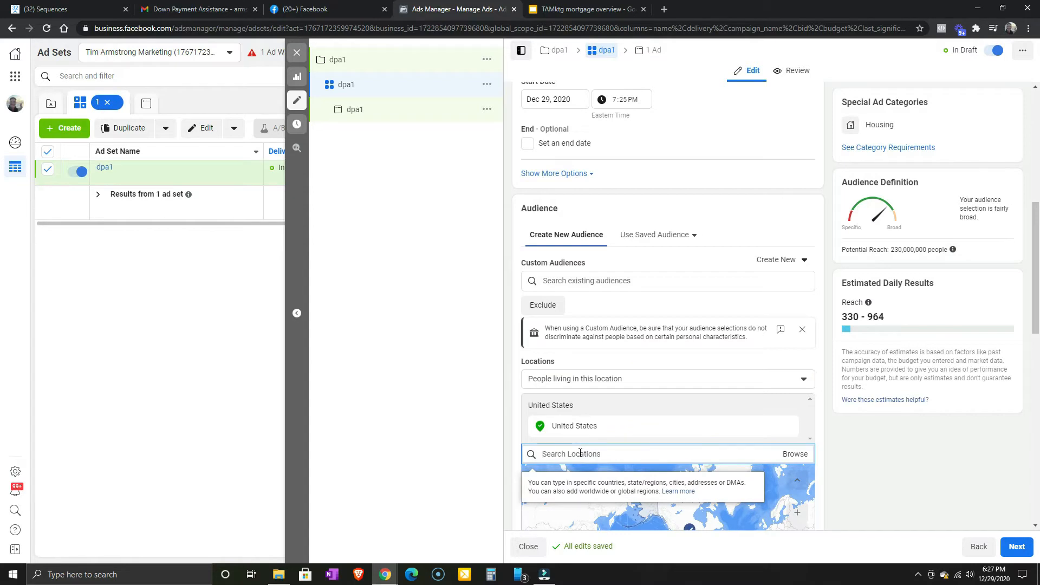
pyautogui.write('daph')
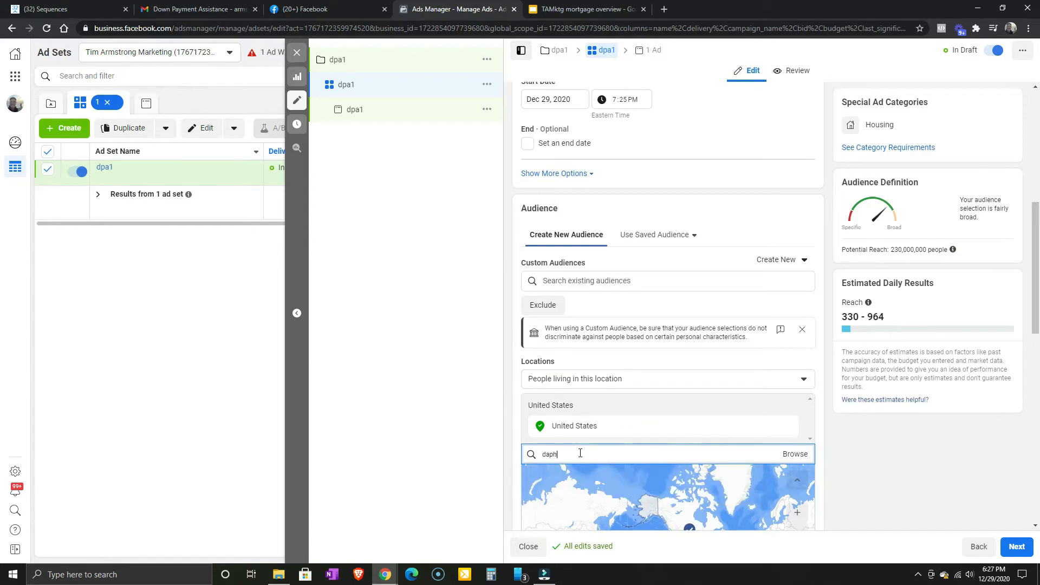
pyautogui.write('ne al')
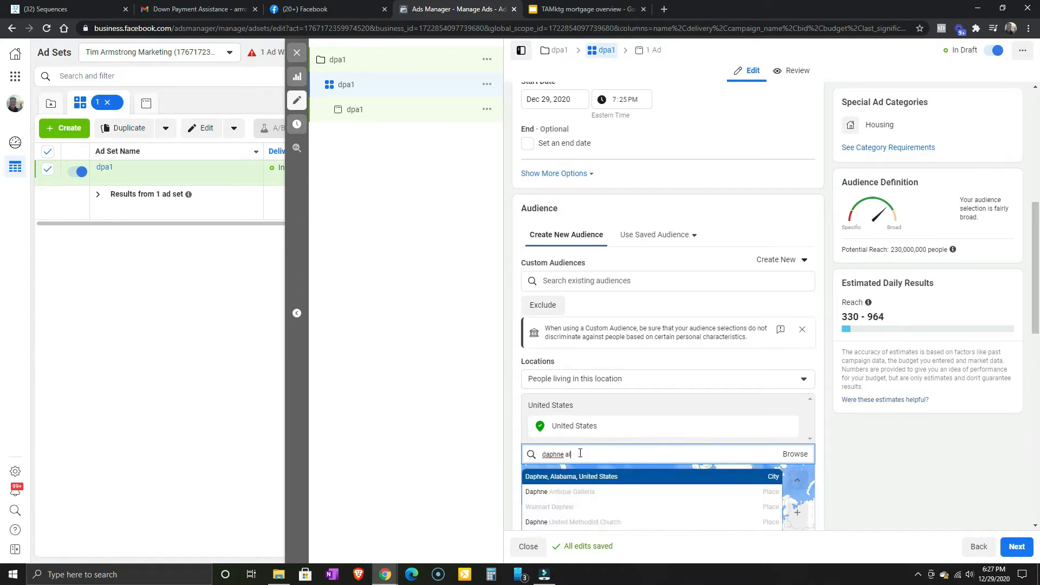
pyautogui.click(584, 479)
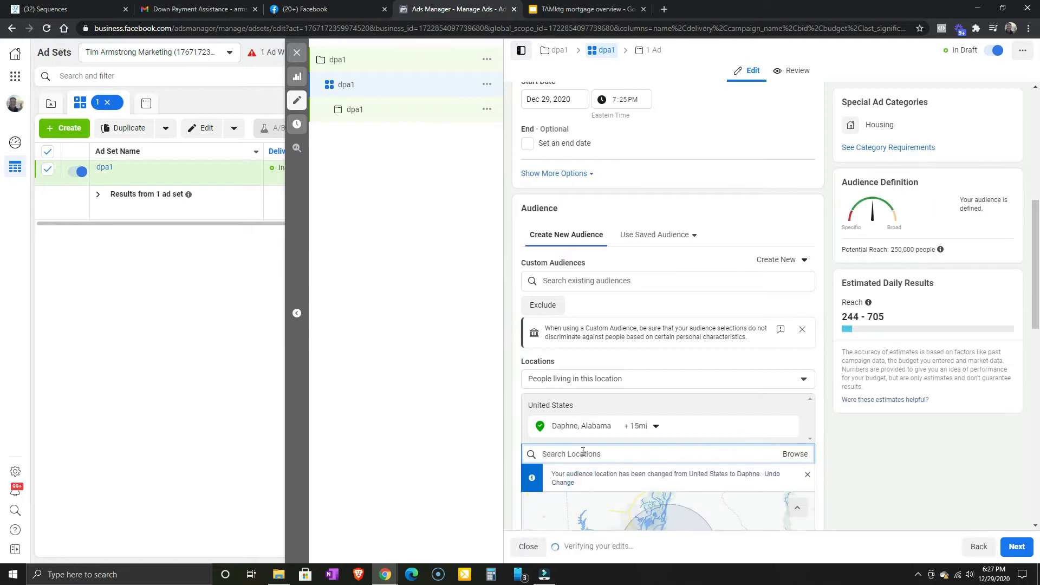
# Add the cities of Foley, Alabama and Mobile, Alabama to the audience locations.
pyautogui.write('foley')
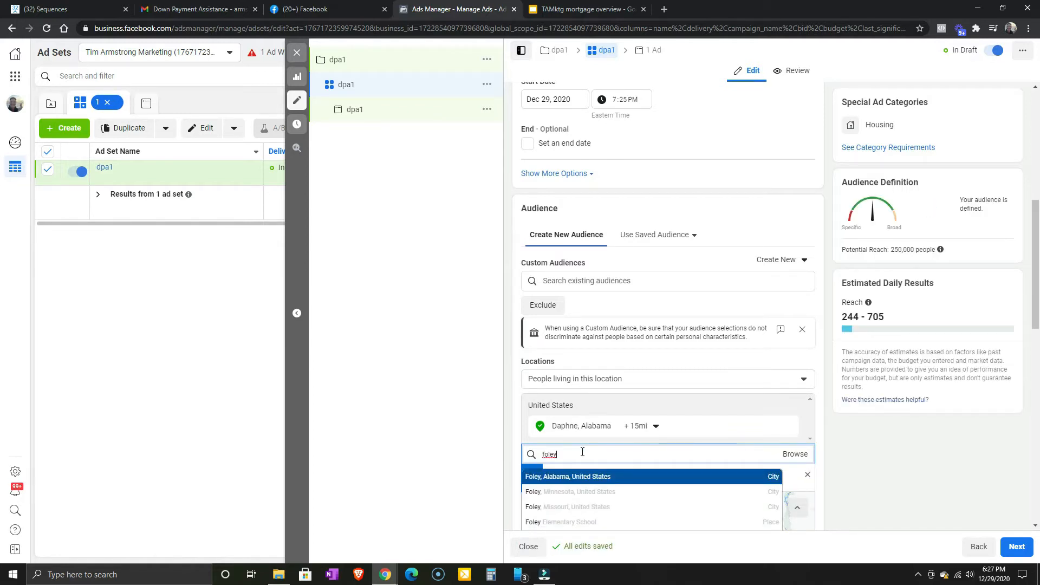
pyautogui.click(574, 477)
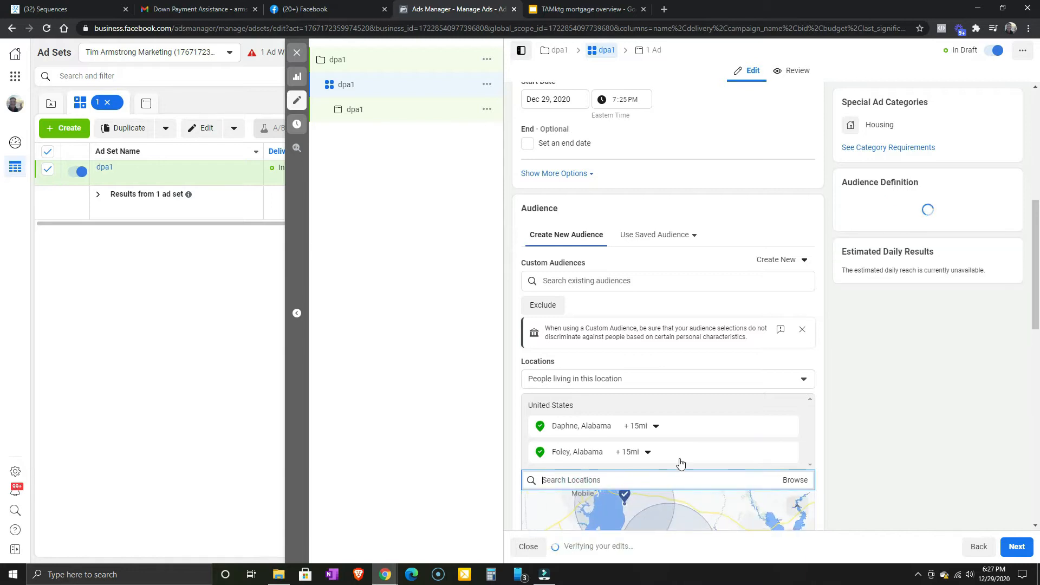
pyautogui.scroll(-2, 801, 460)
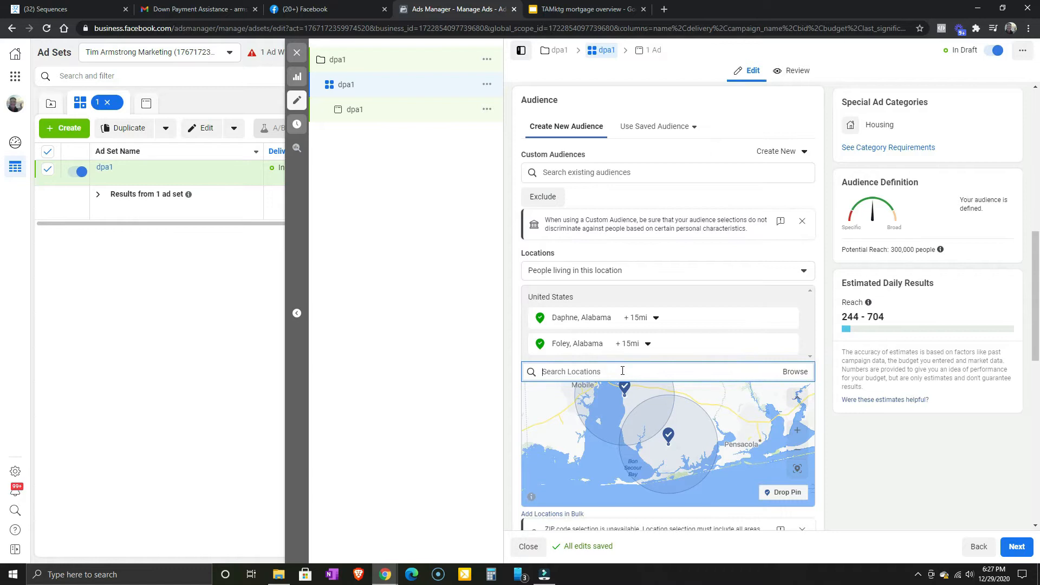
pyautogui.write('mobile')
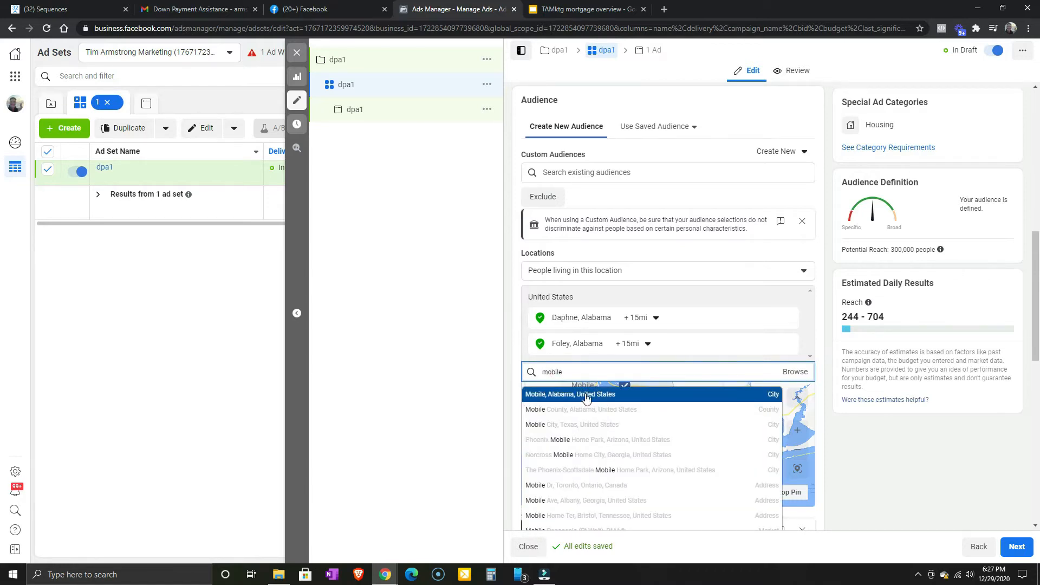
pyautogui.click(586, 393)
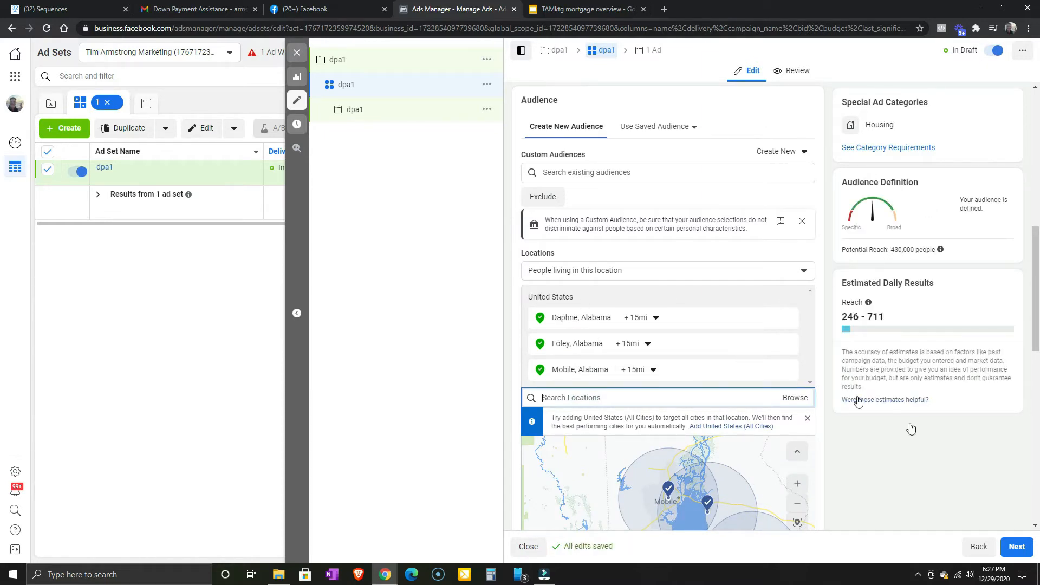
# Switch the ad set from automatic to manual placements and bring up the platform and placement choices.
pyautogui.scroll(-4, 912, 436)
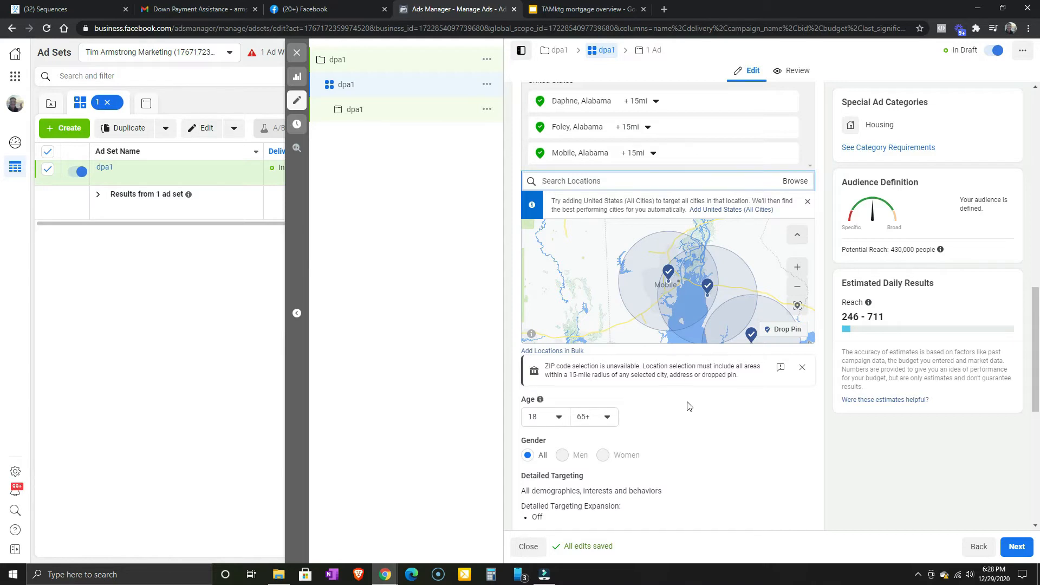
pyautogui.scroll(-2, 685, 403)
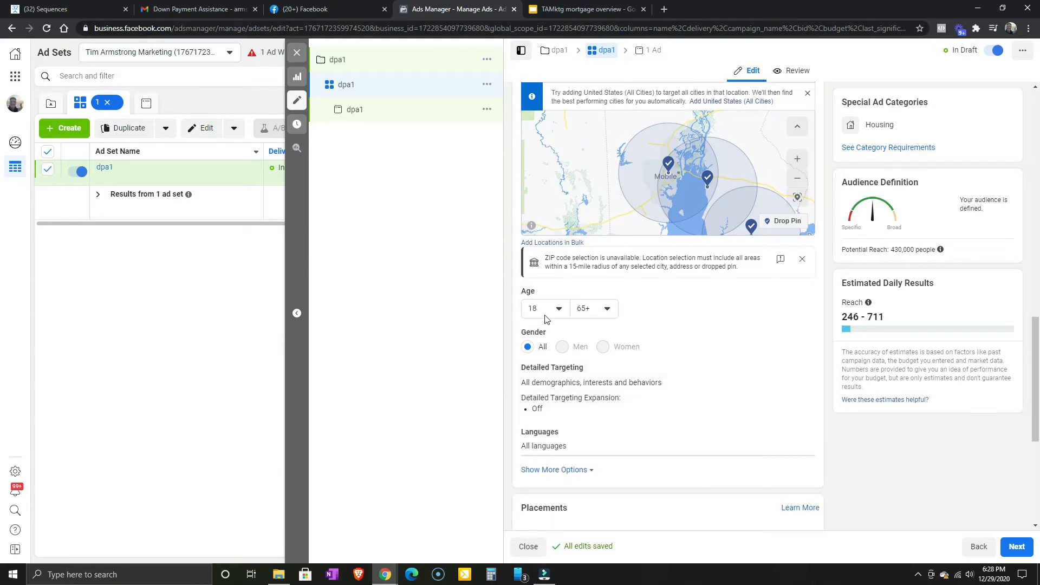
pyautogui.scroll(-1, 629, 414)
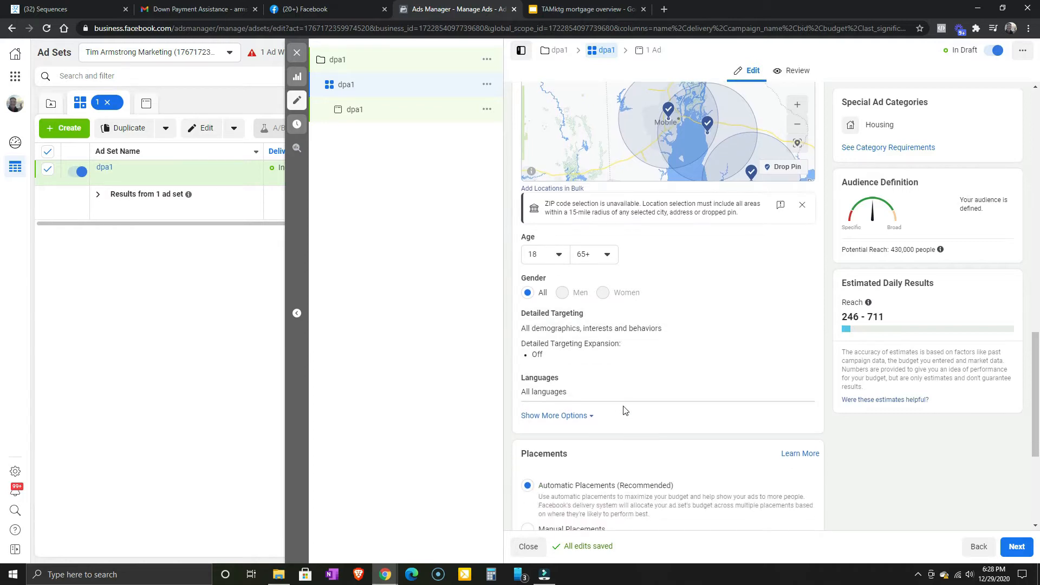
pyautogui.scroll(-2, 628, 412)
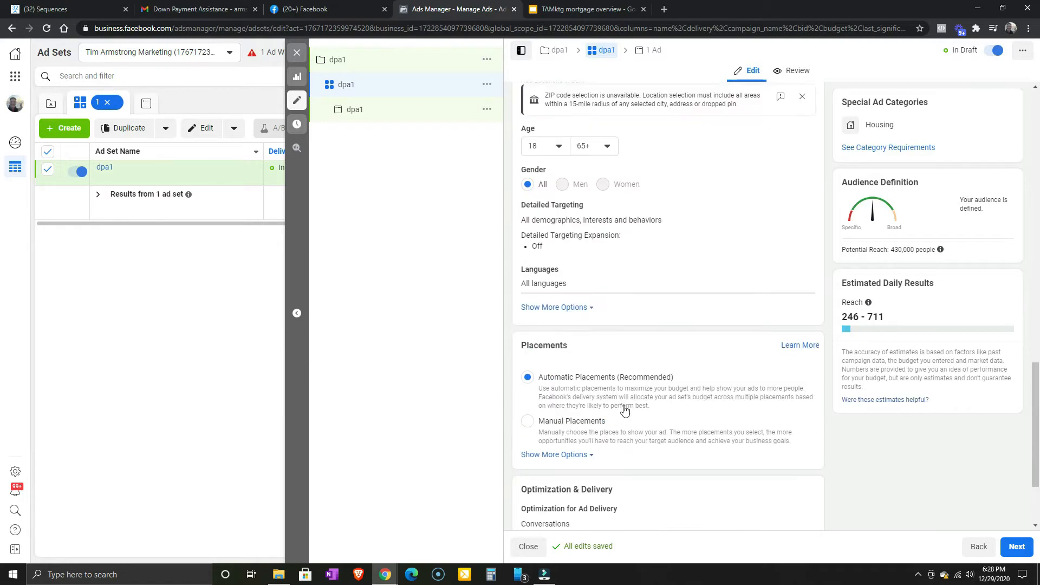
pyautogui.click(528, 425)
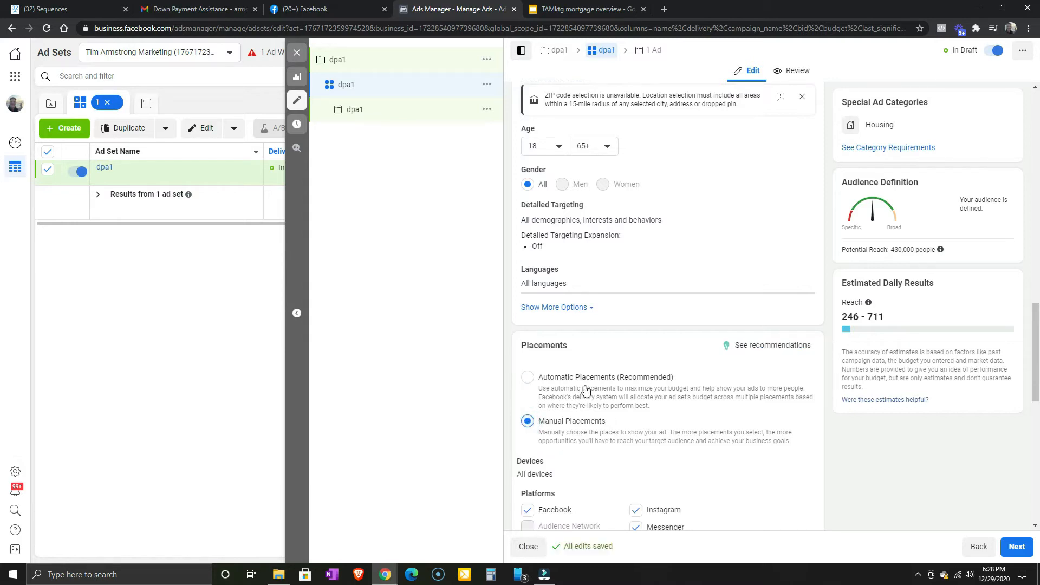
pyautogui.scroll(-1, 778, 395)
pyautogui.scroll(-2, 765, 395)
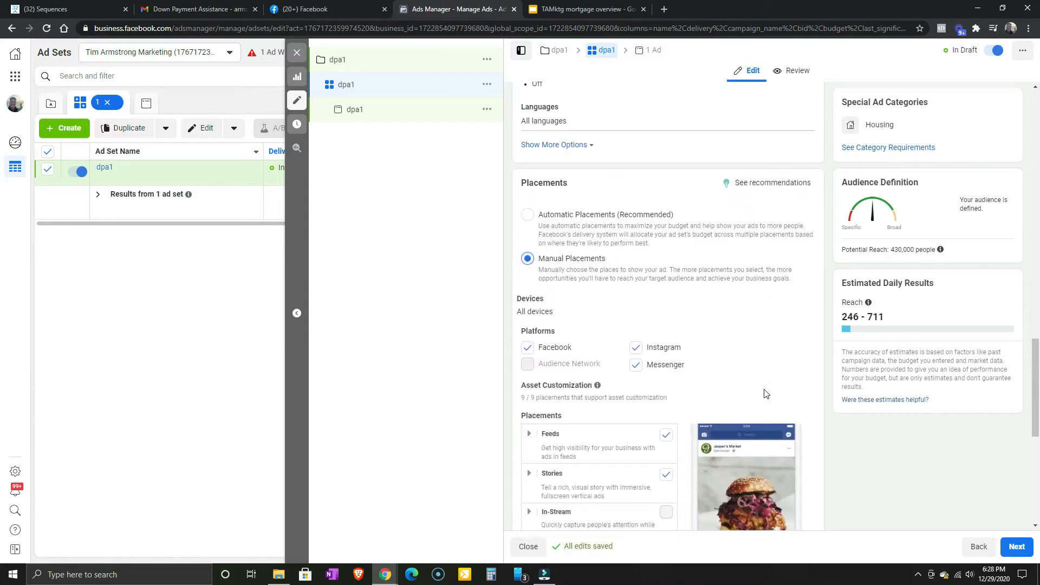
# Exclude Instagram from the ad set's platforms, keeping Facebook and Messenger, and continue to the ad settings.
pyautogui.click(637, 352)
pyautogui.scroll(-1, 698, 383)
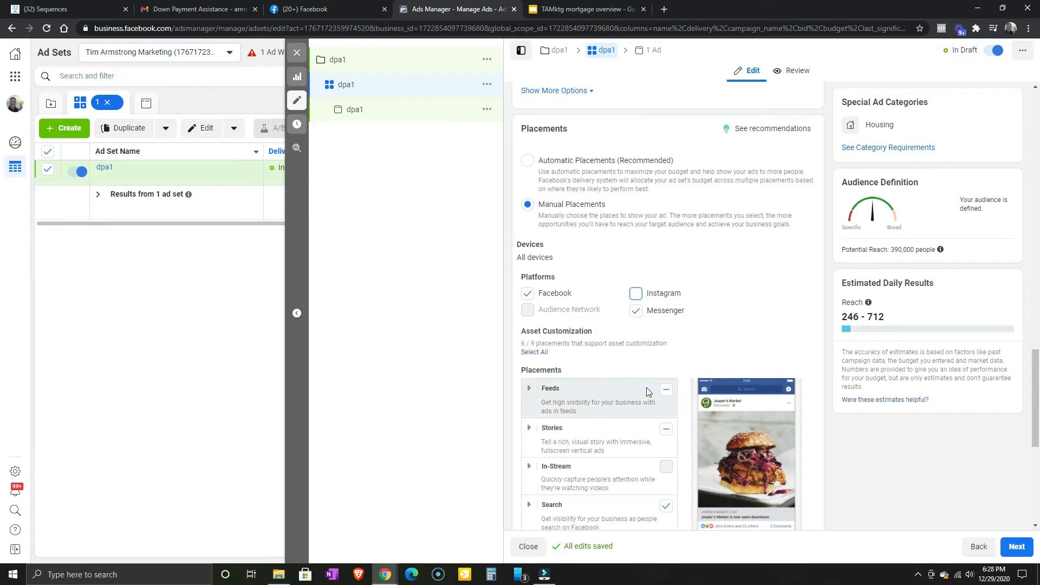
pyautogui.scroll(-2, 639, 441)
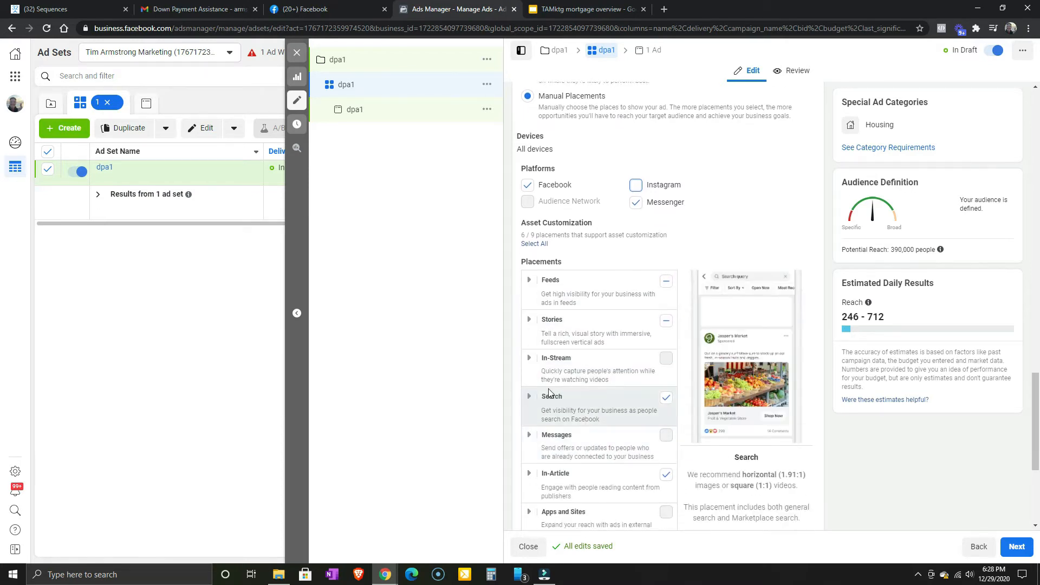
pyautogui.click(666, 283)
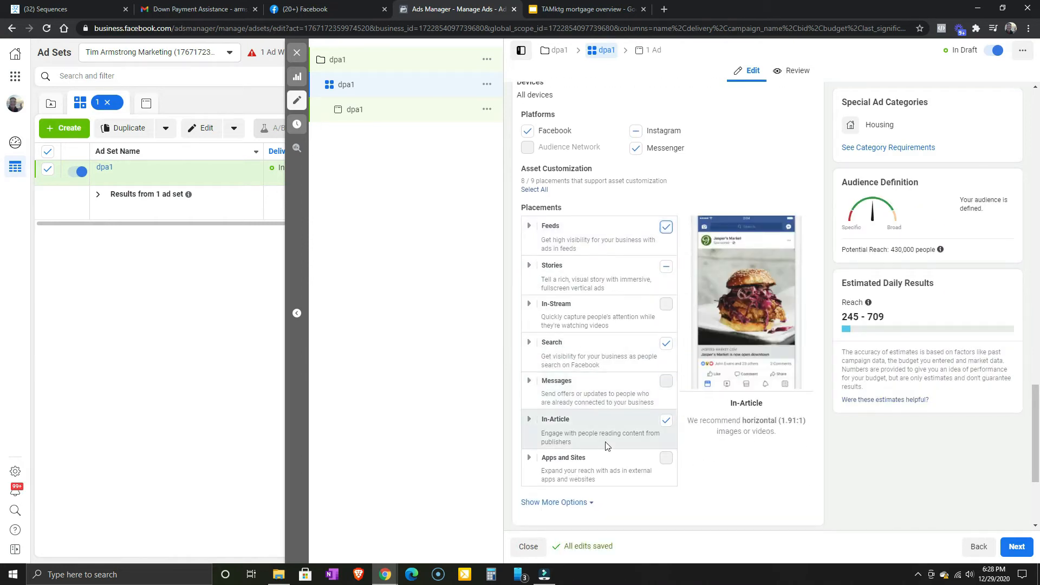
pyautogui.click(637, 131)
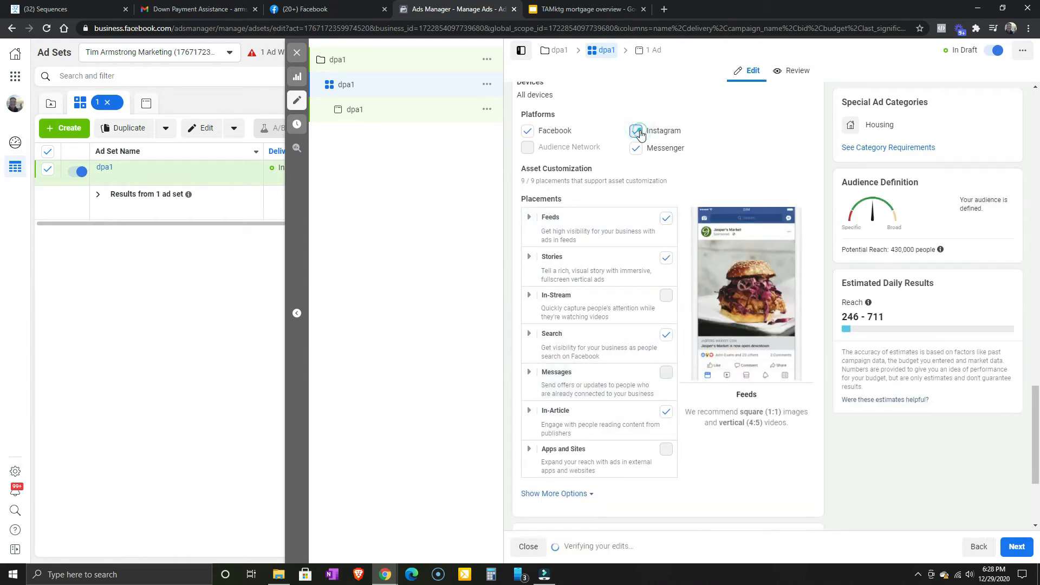
pyautogui.scroll(-3, 649, 437)
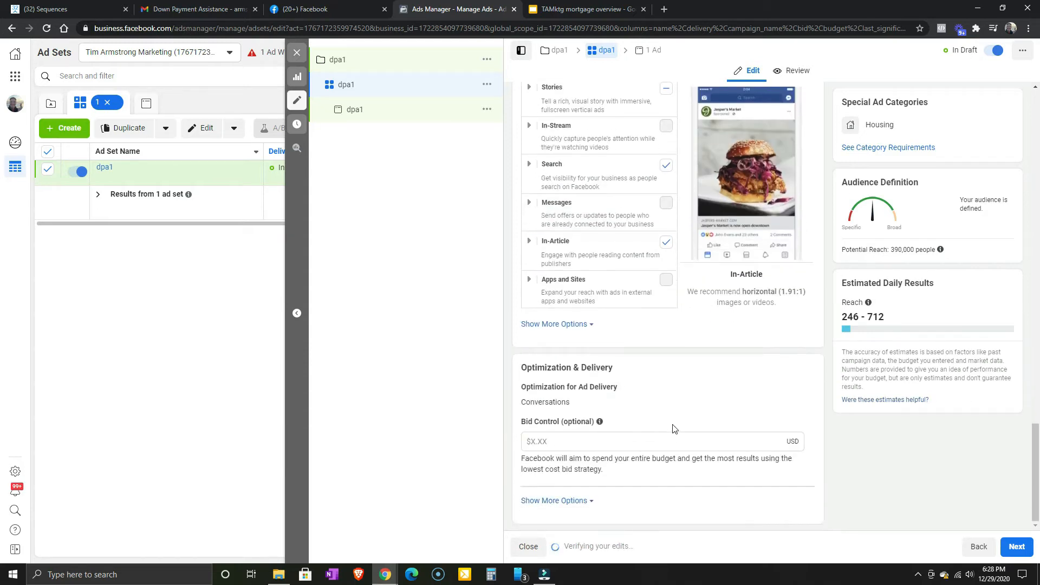
pyautogui.scroll(4, 631, 420)
pyautogui.scroll(-4, 550, 419)
pyautogui.click(1016, 546)
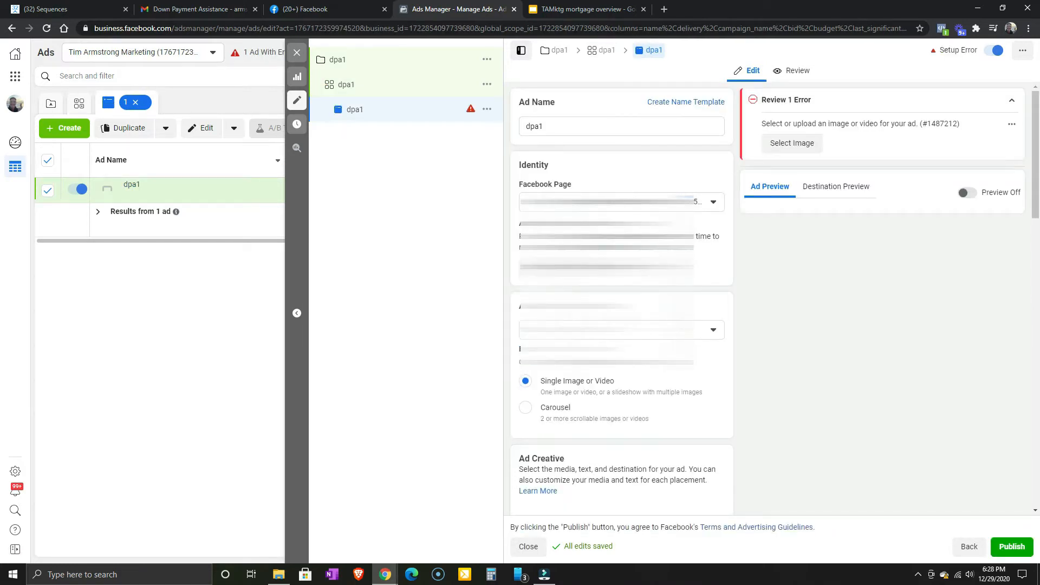
# Find the Tim Armstrong Marketing page among the available Facebook Pages and set it as the ad's identity.
pyautogui.click(713, 203)
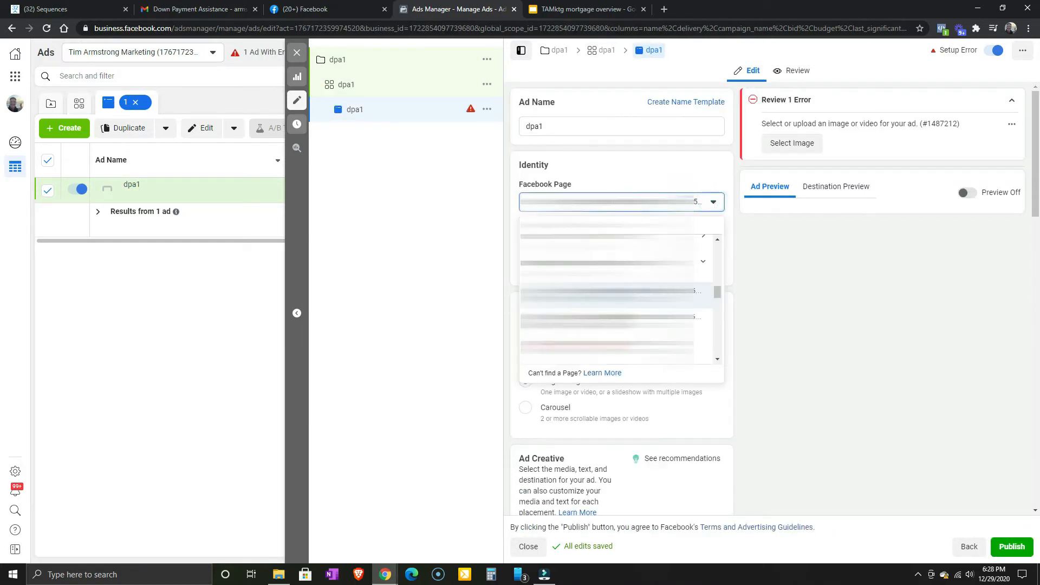
pyautogui.scroll(2, 628, 320)
pyautogui.scroll(-2, 628, 320)
pyautogui.scroll(2, 628, 320)
pyautogui.scroll(3, 628, 320)
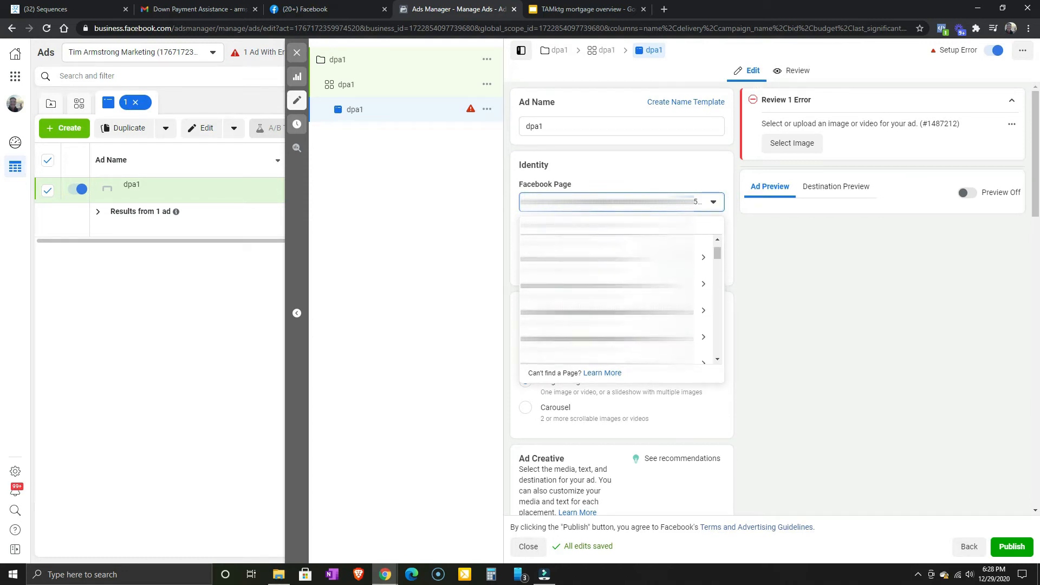
pyautogui.scroll(-4, 618, 298)
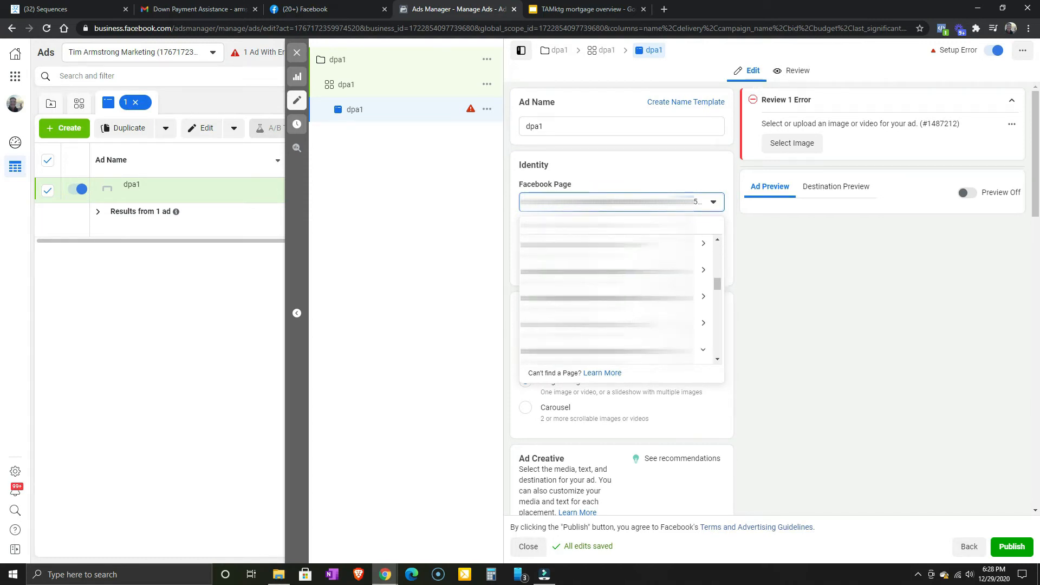
pyautogui.scroll(2, 621, 299)
pyautogui.scroll(-3, 617, 298)
pyautogui.scroll(-1, 617, 298)
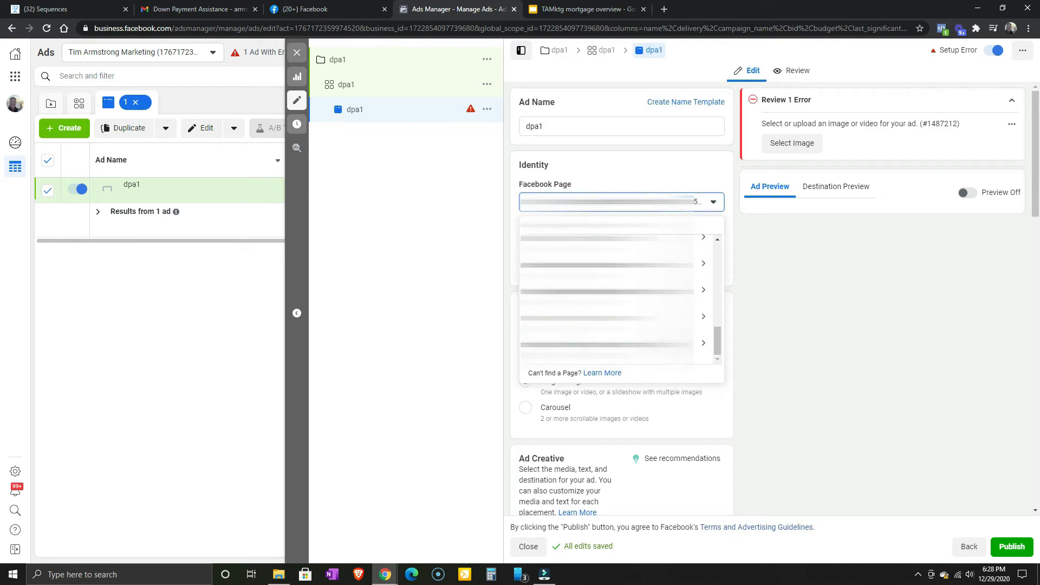
pyautogui.click(699, 345)
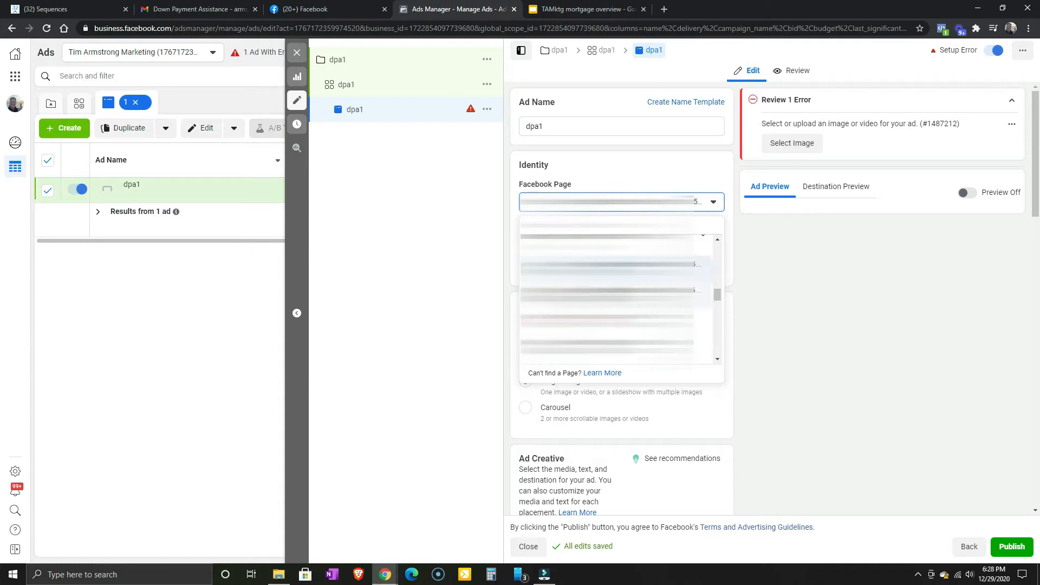
pyautogui.scroll(-2, 617, 298)
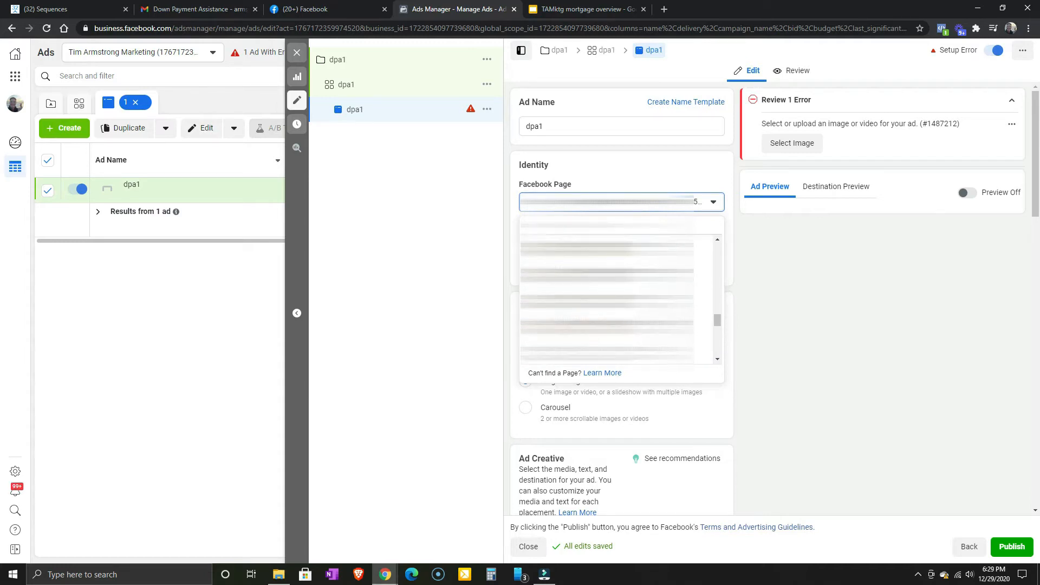
pyautogui.scroll(-2, 617, 298)
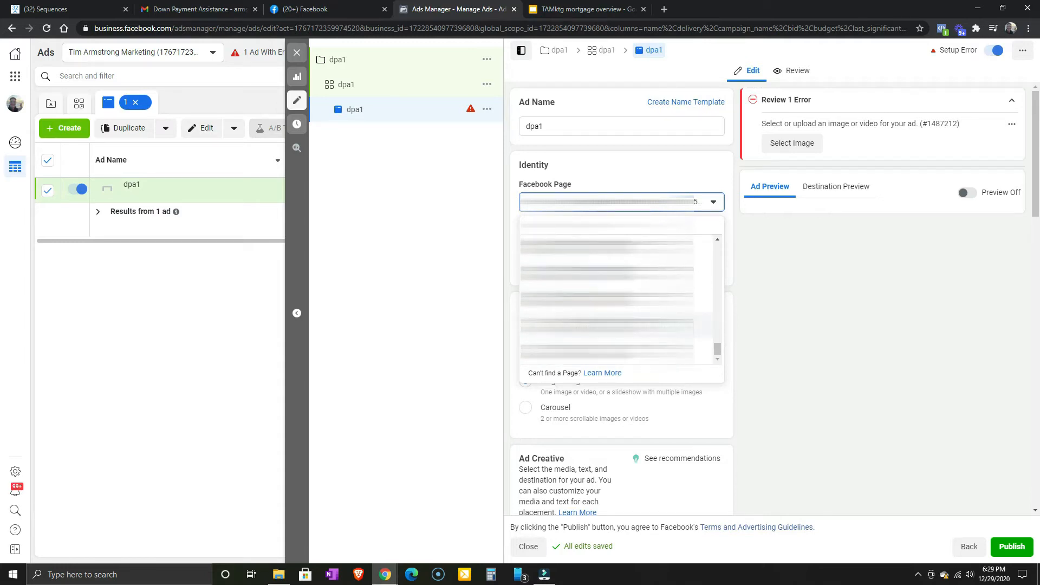
pyautogui.click(601, 351)
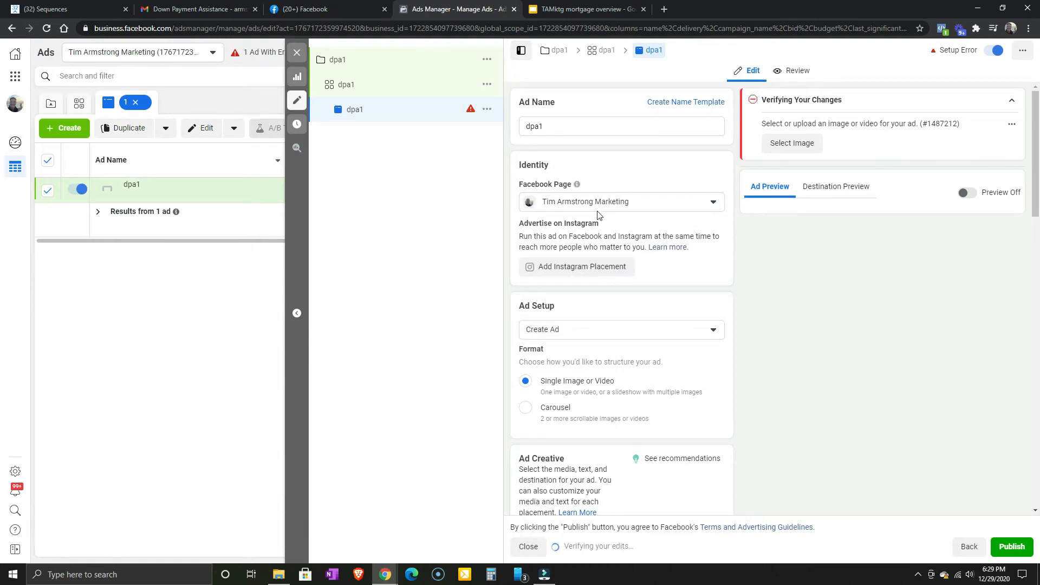
# Choose the account video "tired of renting_ dpa.mp4" as the ad's media and proceed to its placement crops.
pyautogui.scroll(-3, 625, 287)
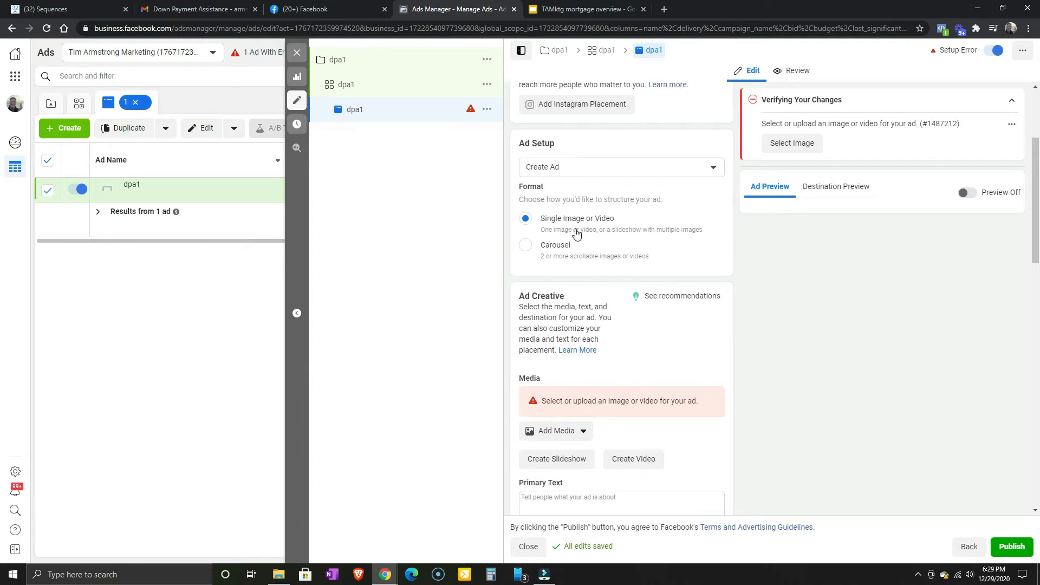
pyautogui.scroll(-1, 628, 419)
pyautogui.click(570, 378)
pyautogui.click(557, 418)
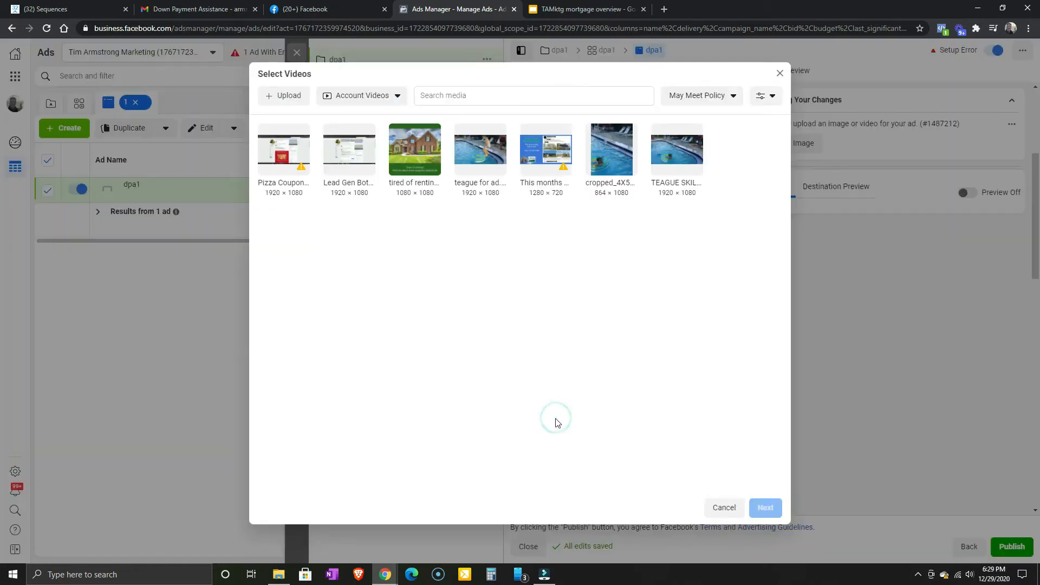
pyautogui.click(421, 149)
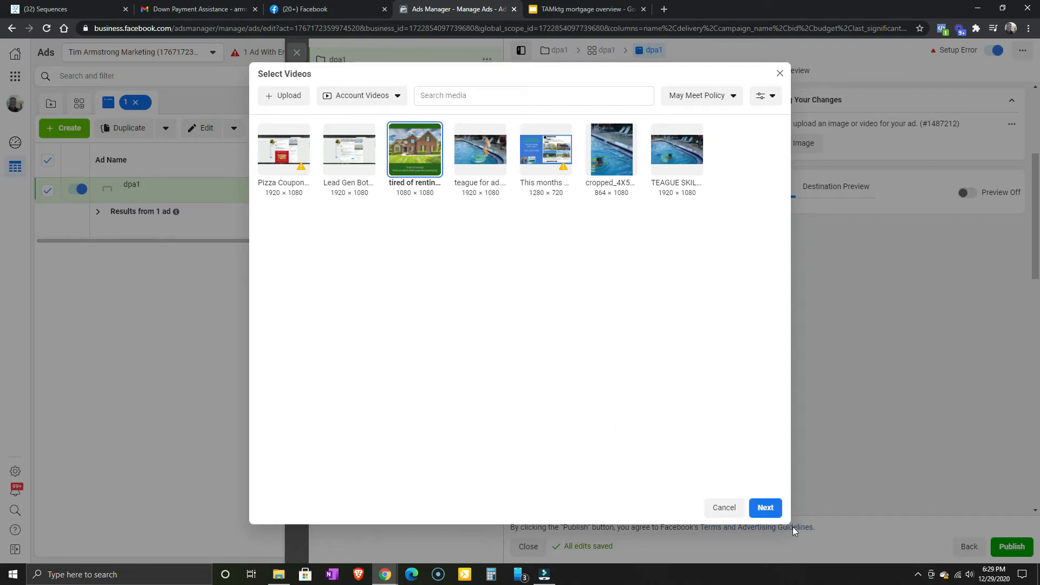
pyautogui.click(769, 509)
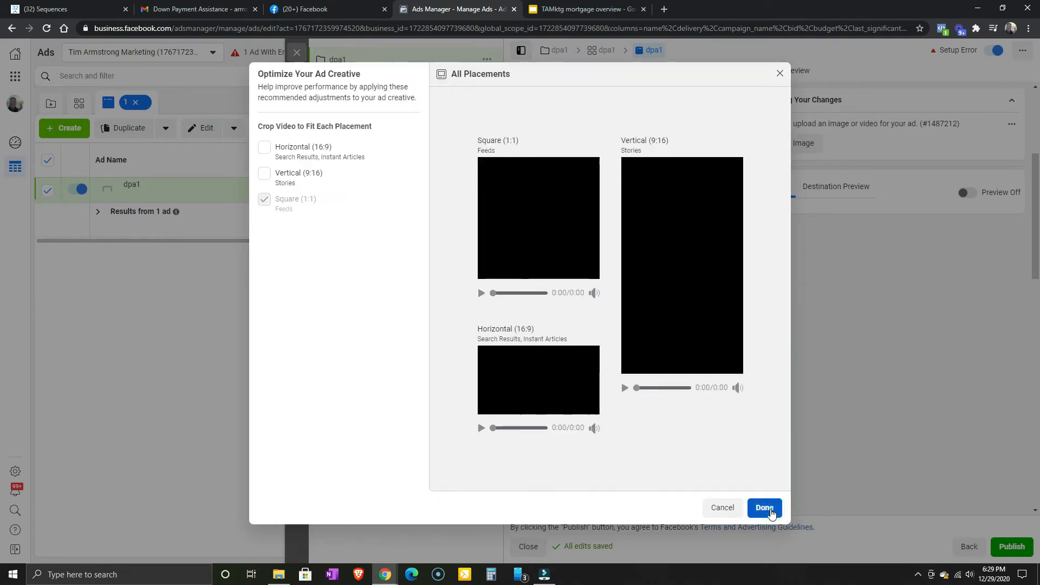
# Preview the video in the Square (1:1) and Vertical (9:16) placements and accept the crops for the ad.
pyautogui.click(481, 293)
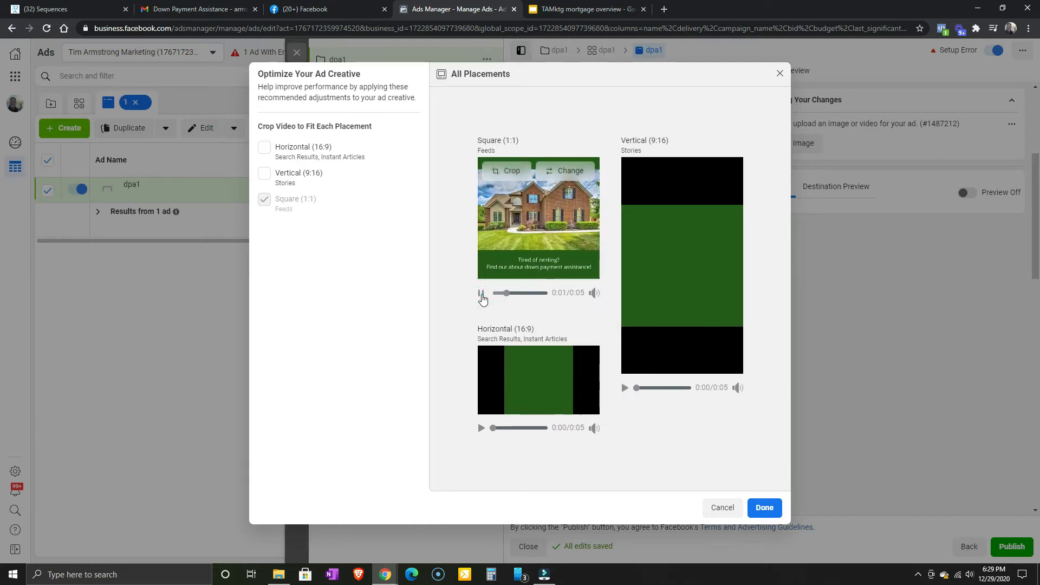
pyautogui.click(481, 293)
pyautogui.click(481, 293)
pyautogui.click(624, 387)
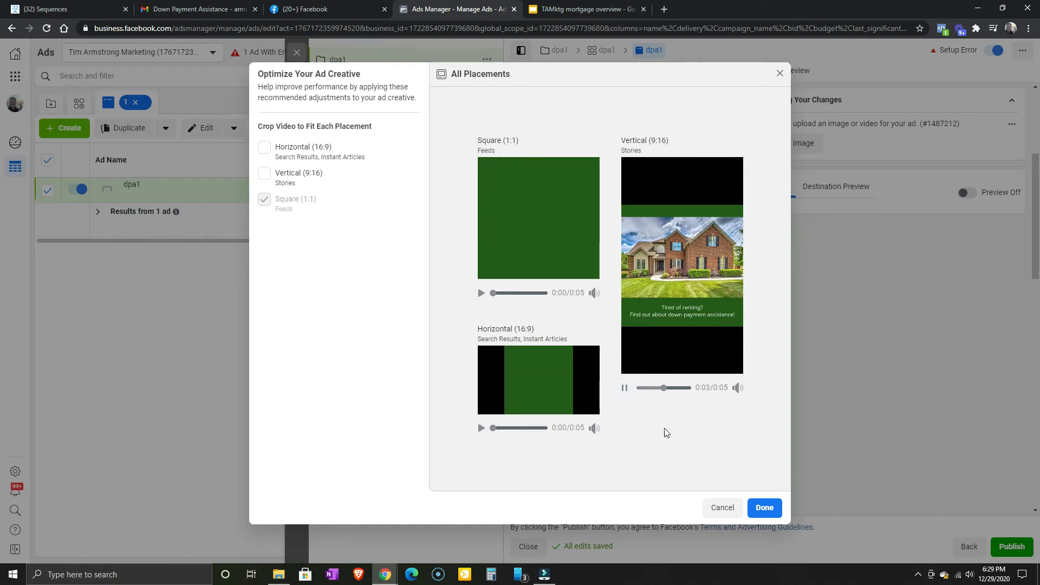
pyautogui.click(763, 507)
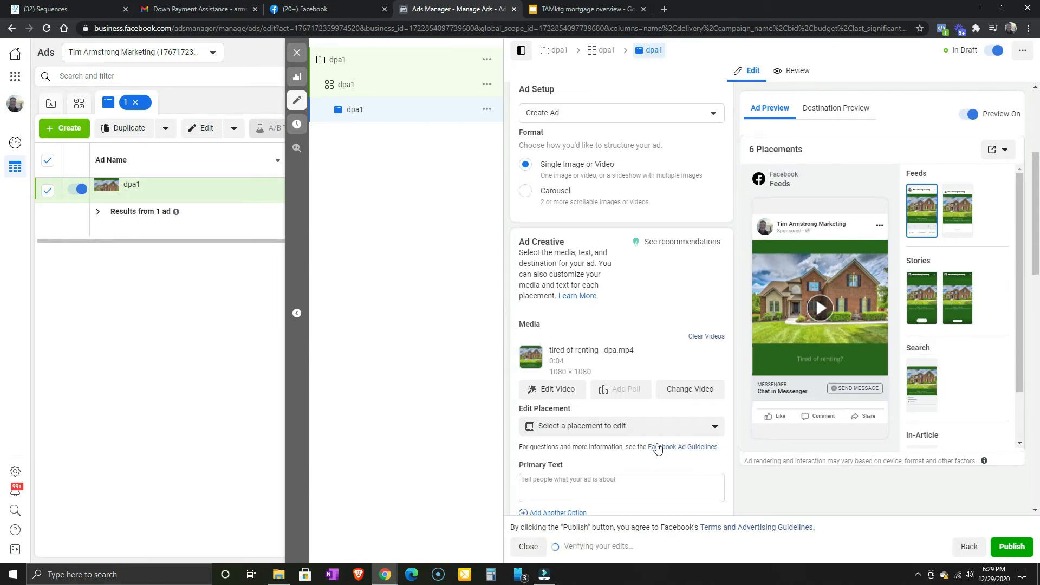
# Set the primary text to "Thinking of buying a home? Check out this down payment assistance program! Click send message to get program details via messenger.".
pyautogui.scroll(-2, 644, 458)
pyautogui.scroll(-2, 682, 443)
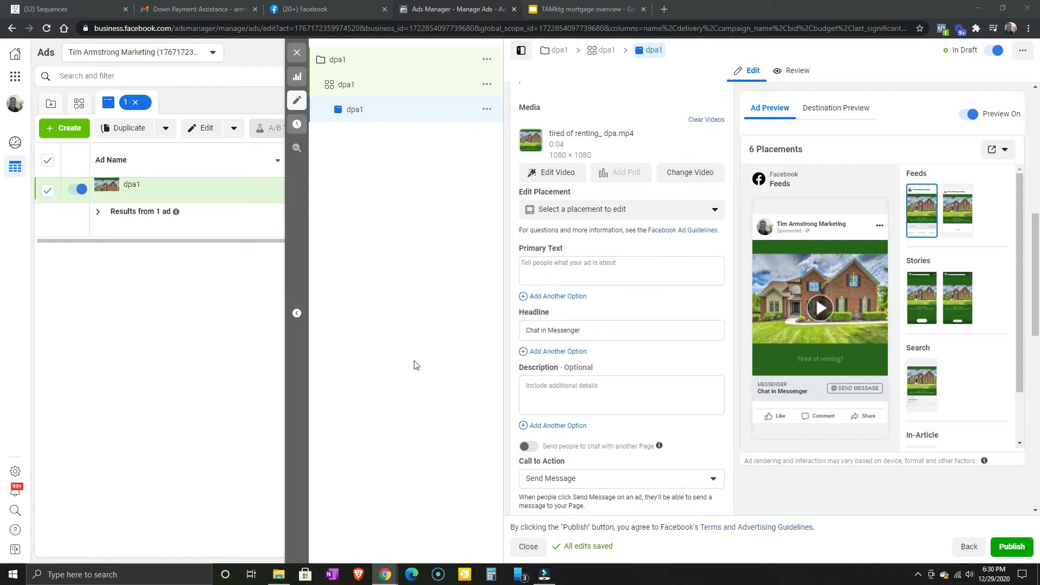
pyautogui.rightClick(537, 265)
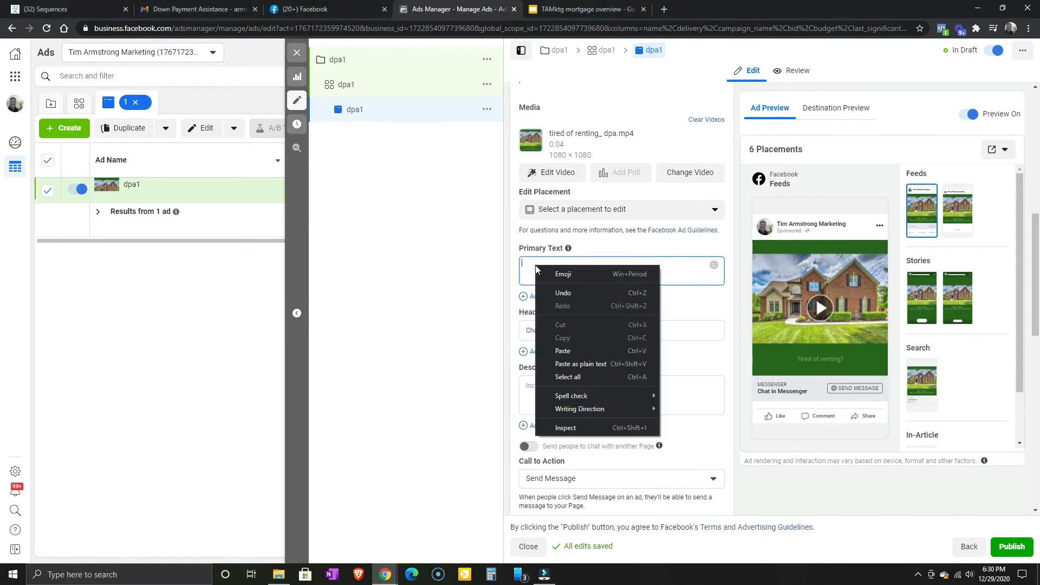
pyautogui.click(557, 343)
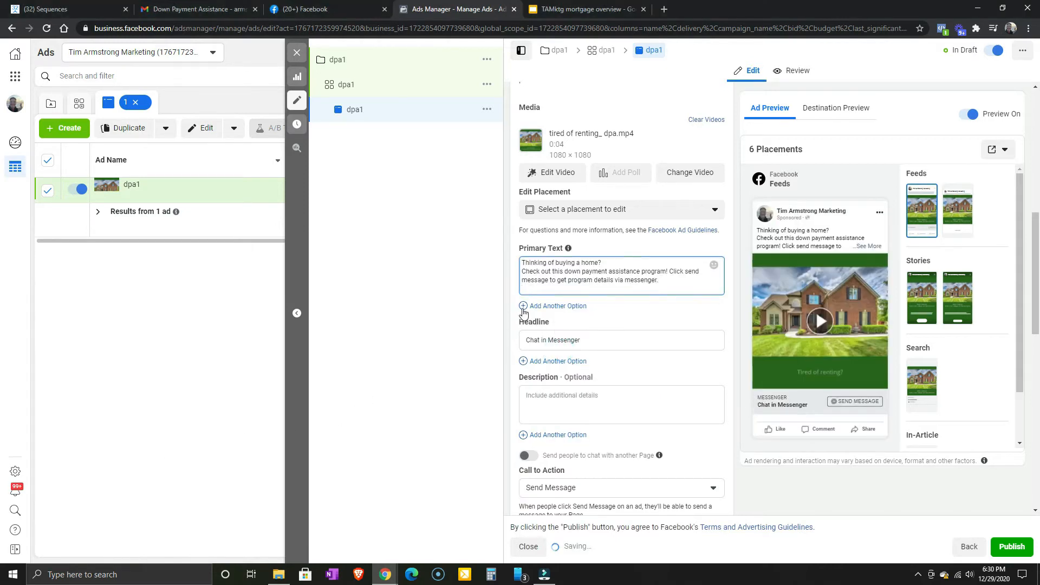
pyautogui.moveTo(523, 313)
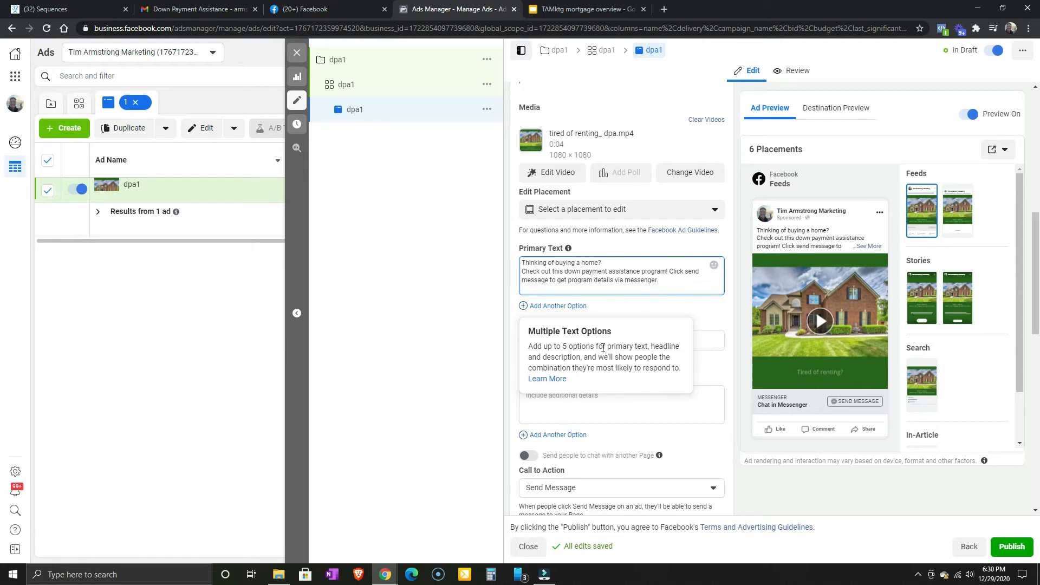
pyautogui.click(460, 341)
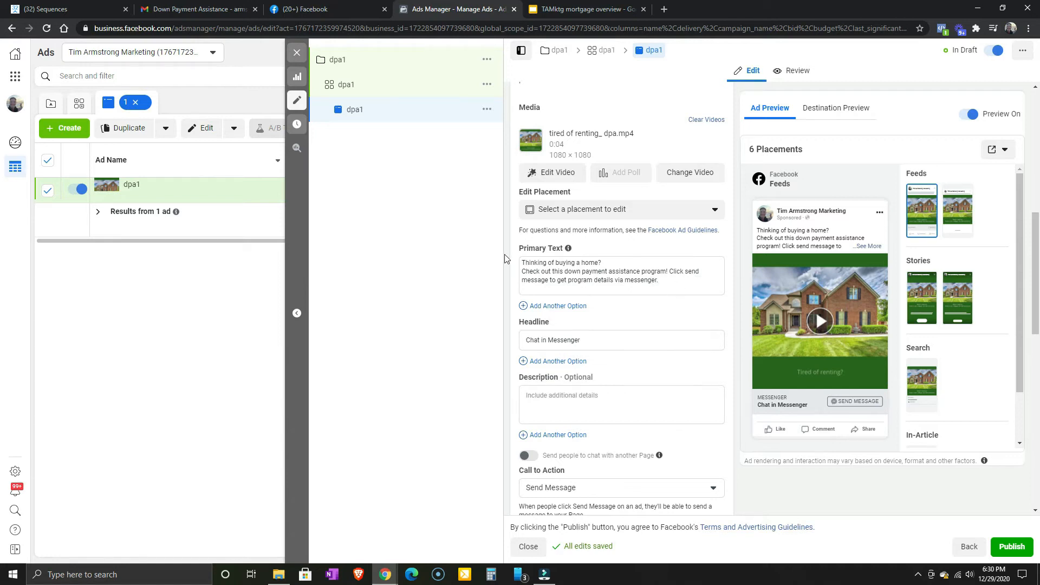
# Replace the ad's default headline with "Get Down Payment Assistance Details".
pyautogui.moveTo(566, 309)
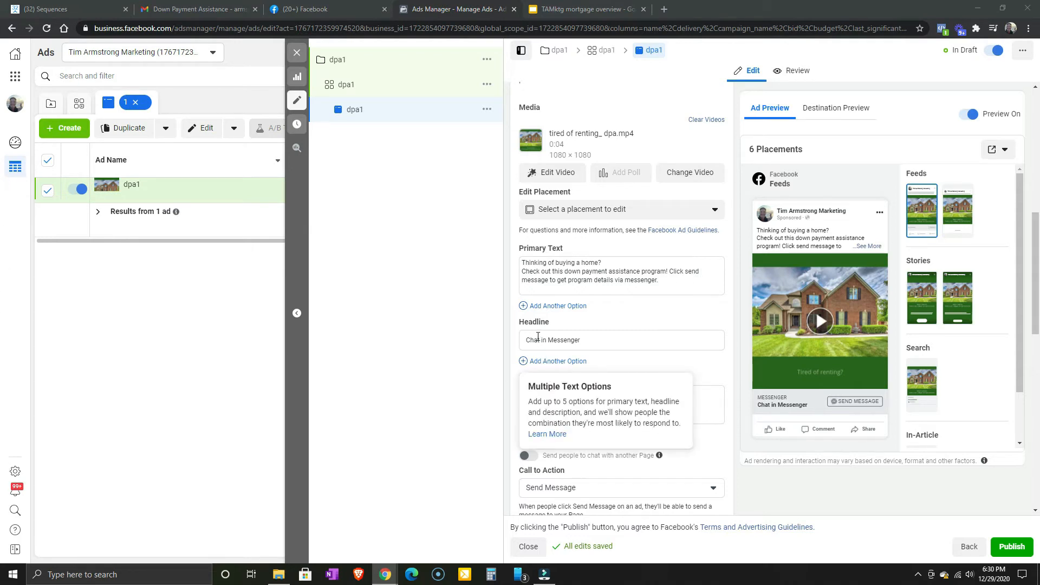
pyautogui.moveTo(585, 339); pyautogui.dragTo(440, 342)
pyautogui.press('BackSpace')
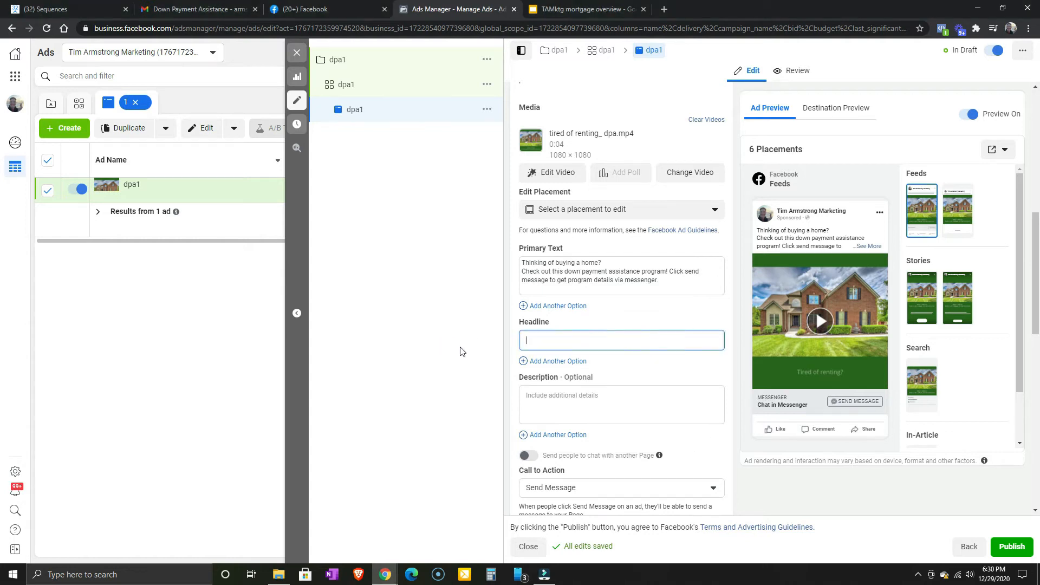
pyautogui.rightClick(537, 341)
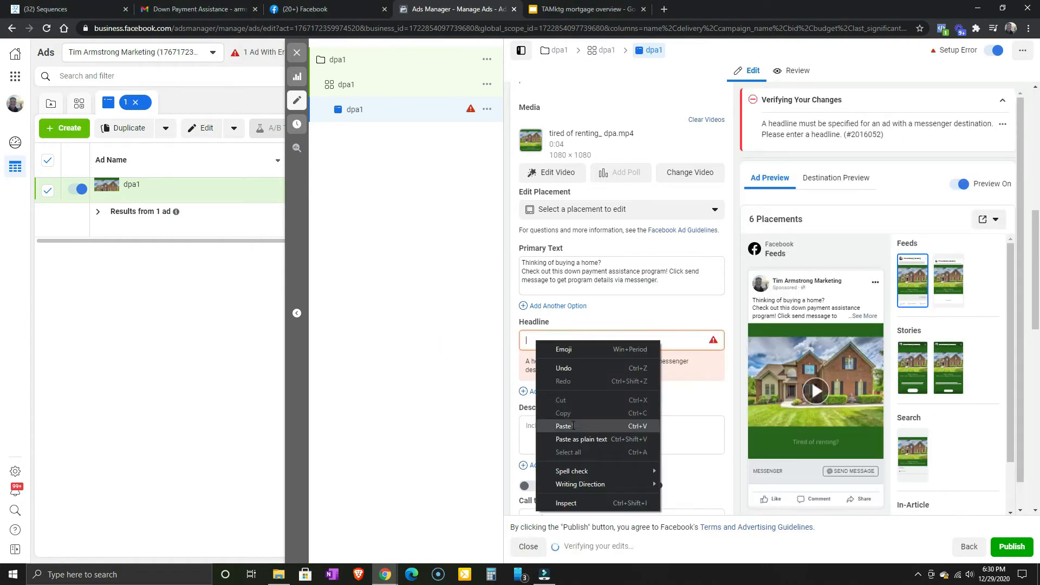
pyautogui.click(572, 425)
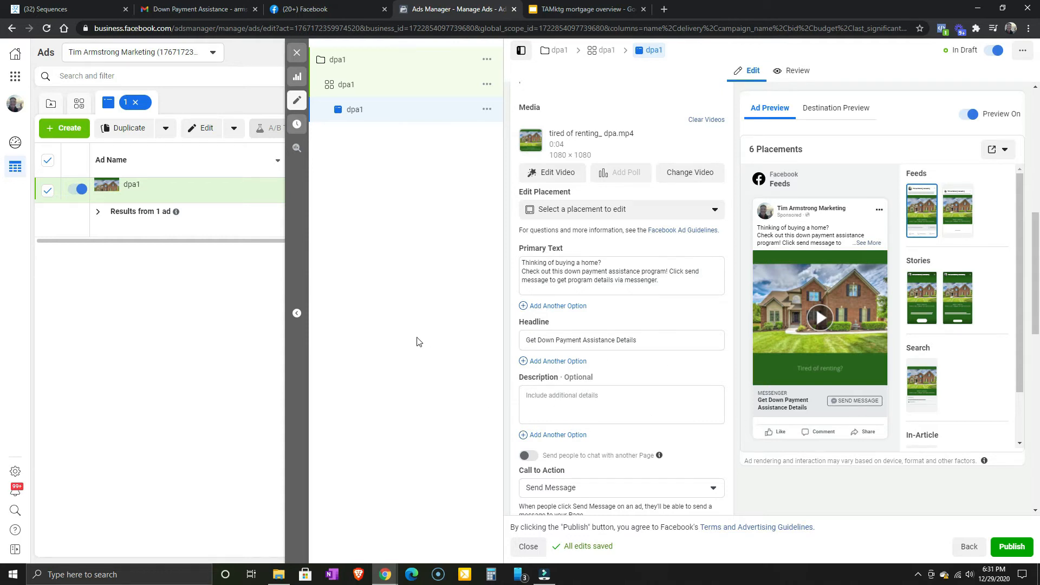
# Select Advanced Setup for a new message template and open its JSON code for editing.
pyautogui.scroll(-3, 724, 364)
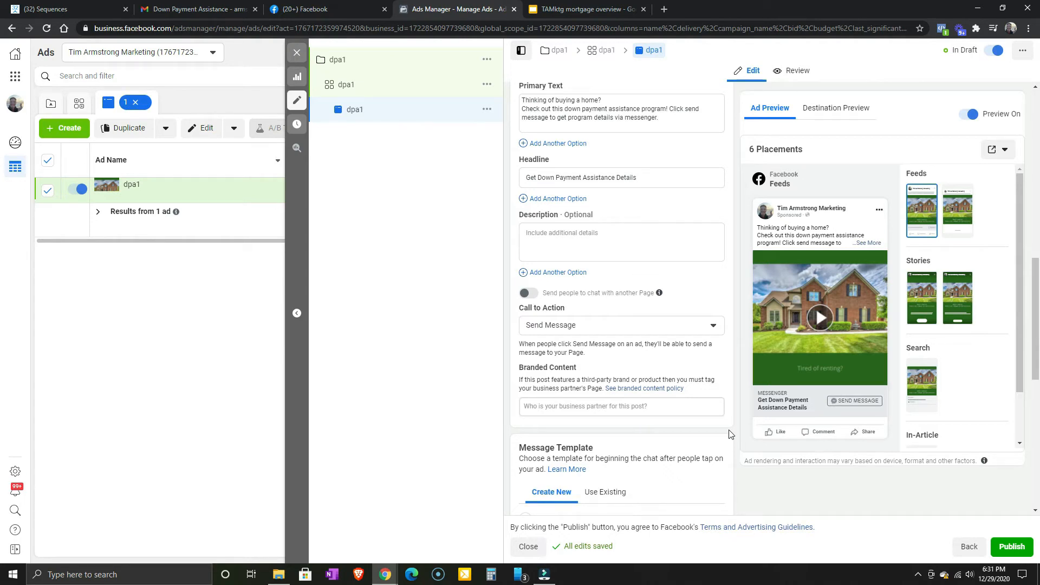
pyautogui.scroll(-5, 728, 433)
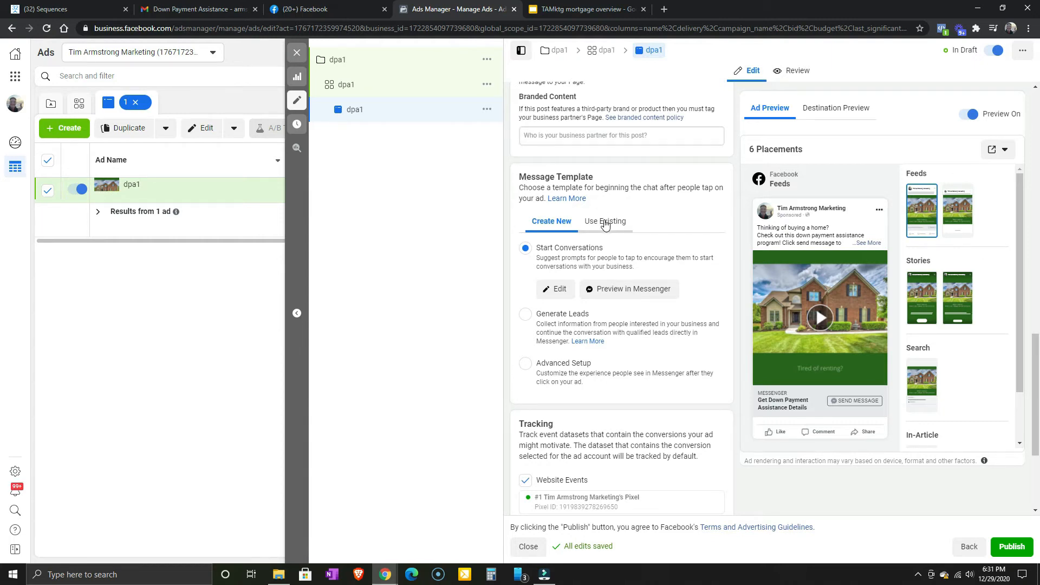
pyautogui.click(525, 364)
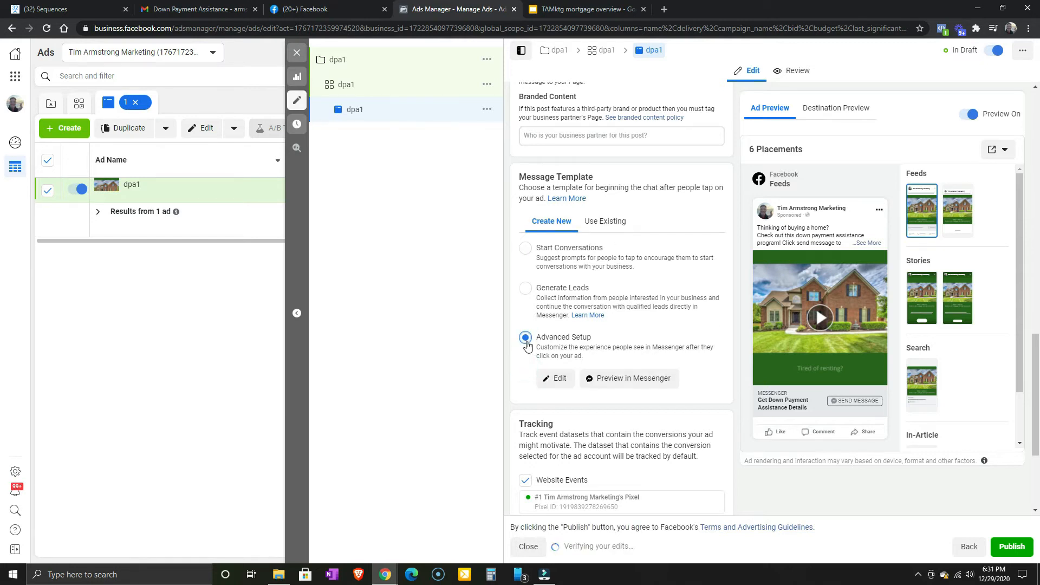
pyautogui.click(560, 377)
pyautogui.scroll(-5, 463, 299)
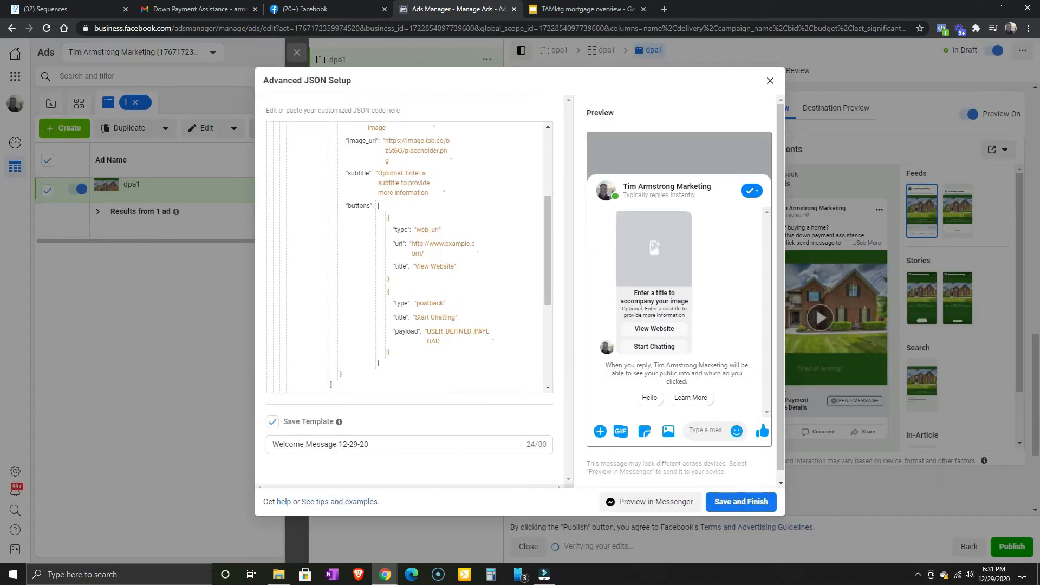
pyautogui.scroll(3, 464, 300)
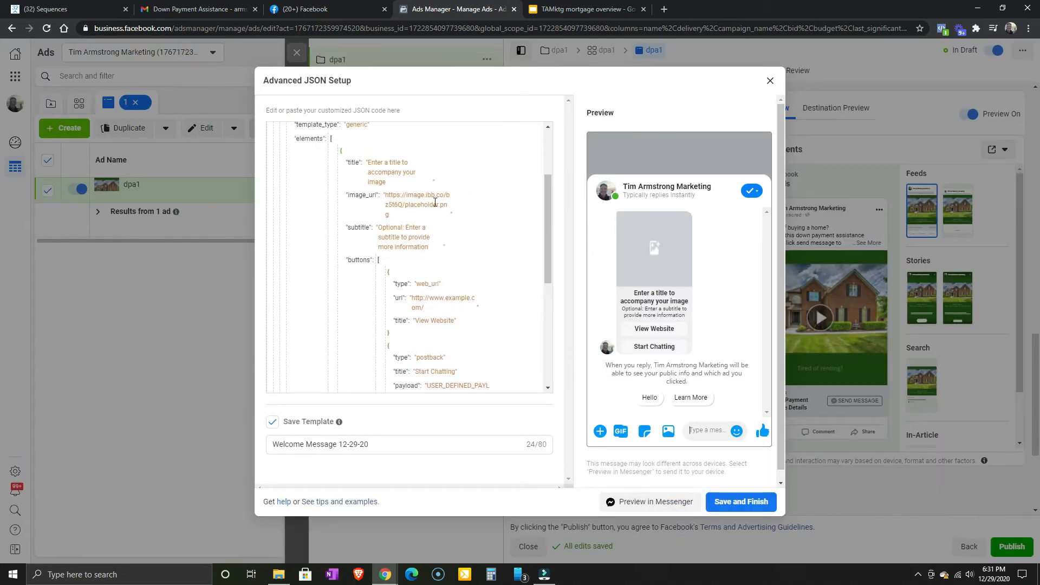
# Review the default JSON template's title, image, subtitle and button entries, and leave the code editor without saving.
pyautogui.scroll(-5, 431, 237)
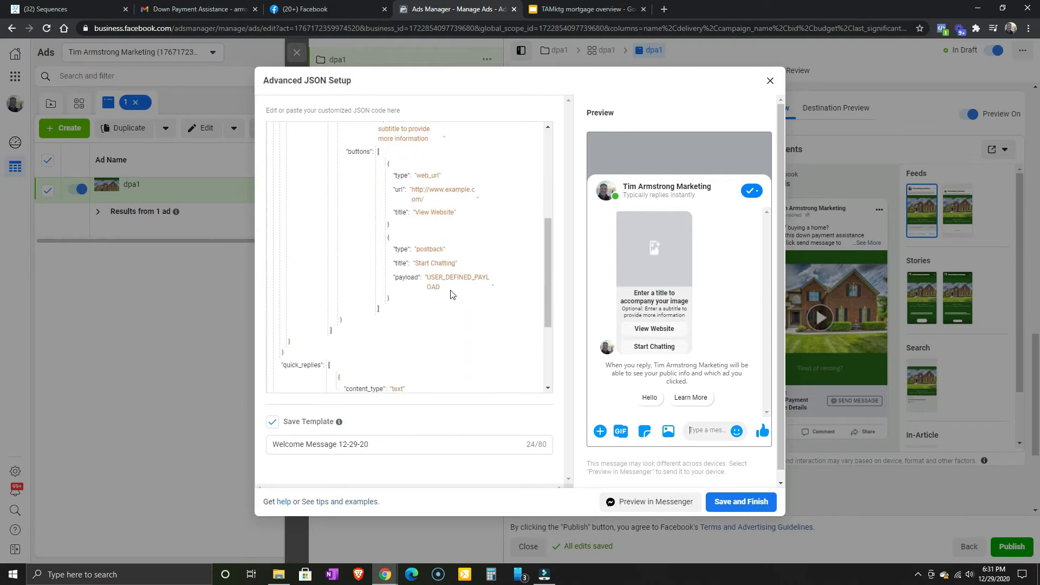
pyautogui.scroll(2, 401, 262)
pyautogui.scroll(2, 387, 247)
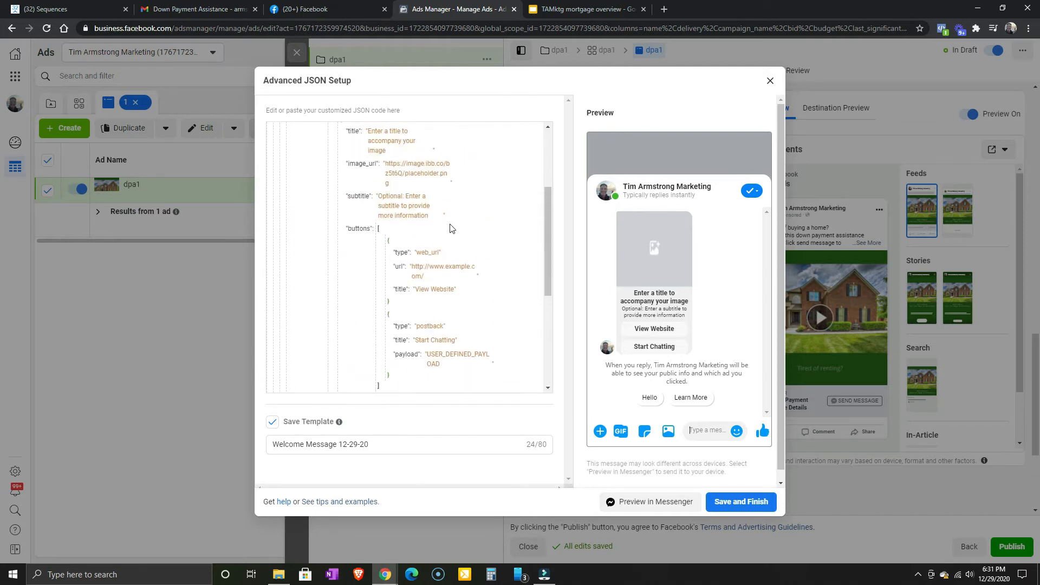
pyautogui.click(769, 82)
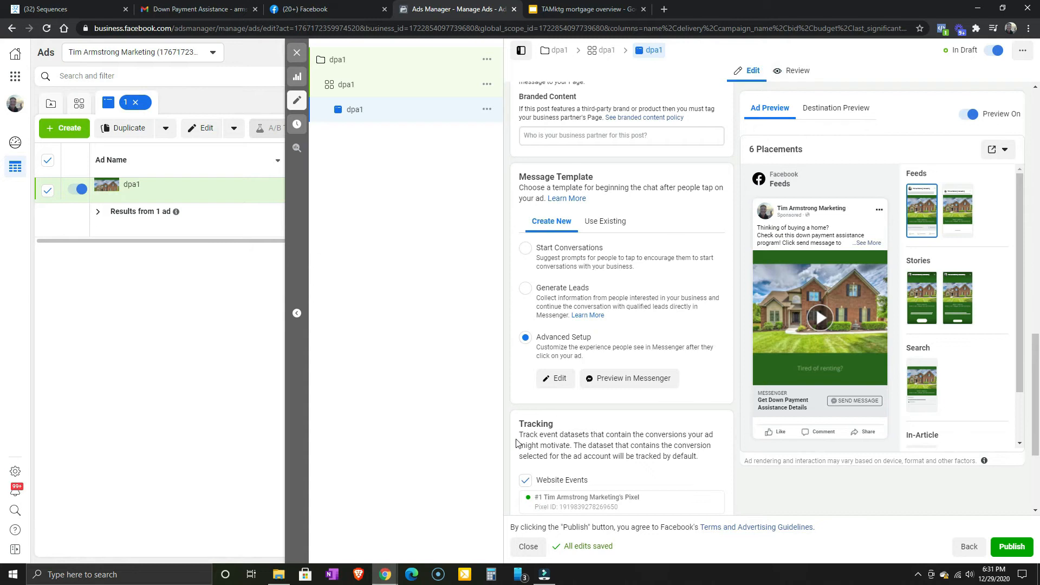
# Use the existing "Down Pmt Asst JSON" message template for the ad instead of a new one.
pyautogui.click(604, 222)
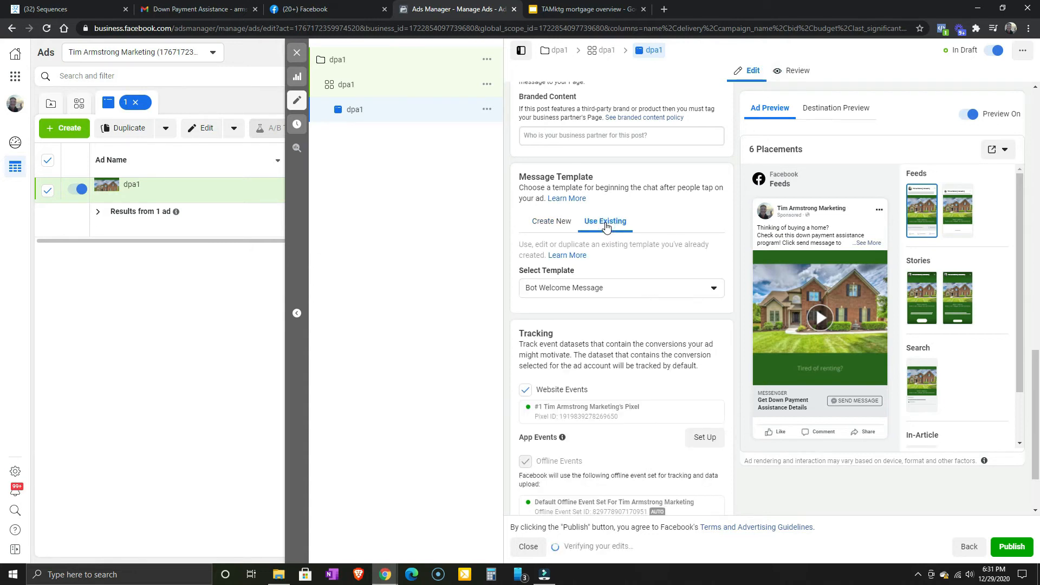
pyautogui.click(580, 292)
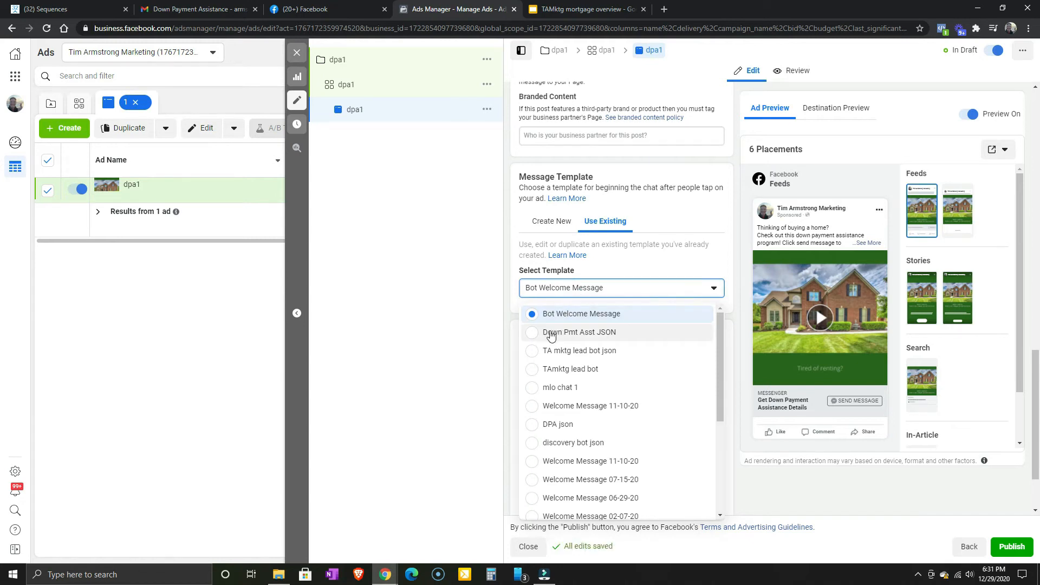
pyautogui.click(532, 333)
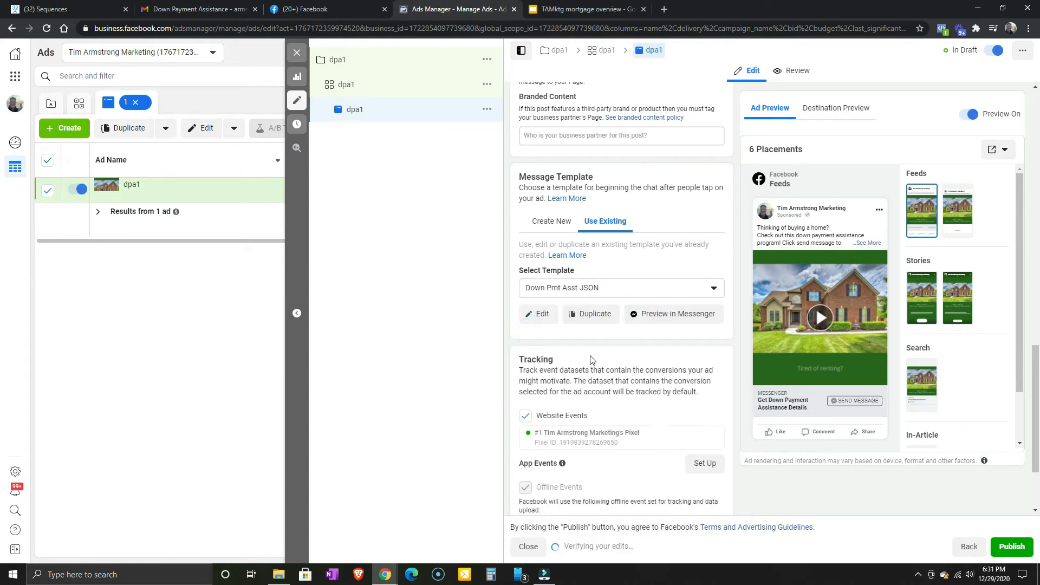
# Open the chosen template's JSON code, review its welcome text and Yes/No postback buttons, and save it.
pyautogui.click(542, 318)
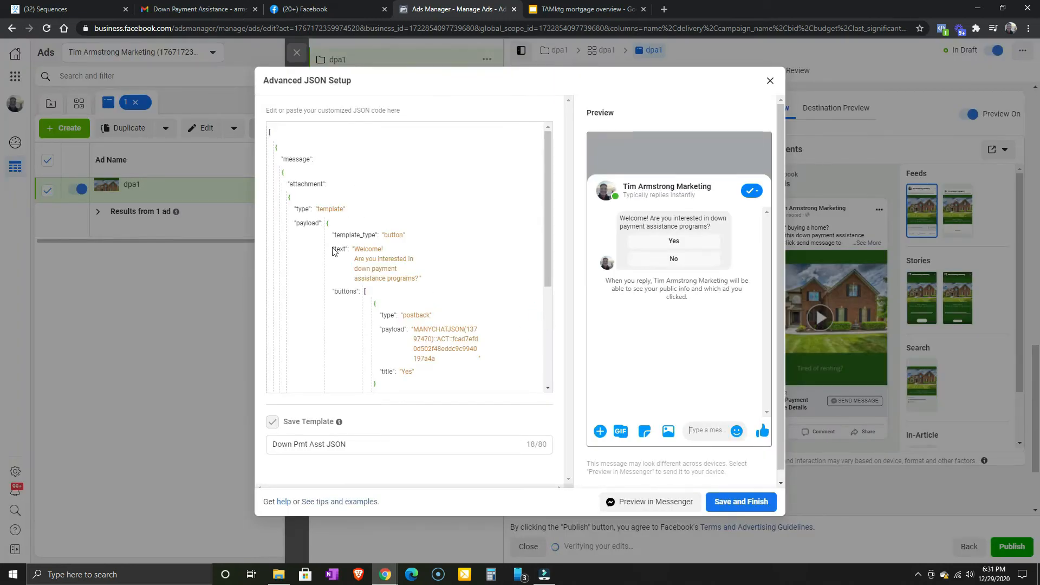
pyautogui.scroll(-3, 358, 239)
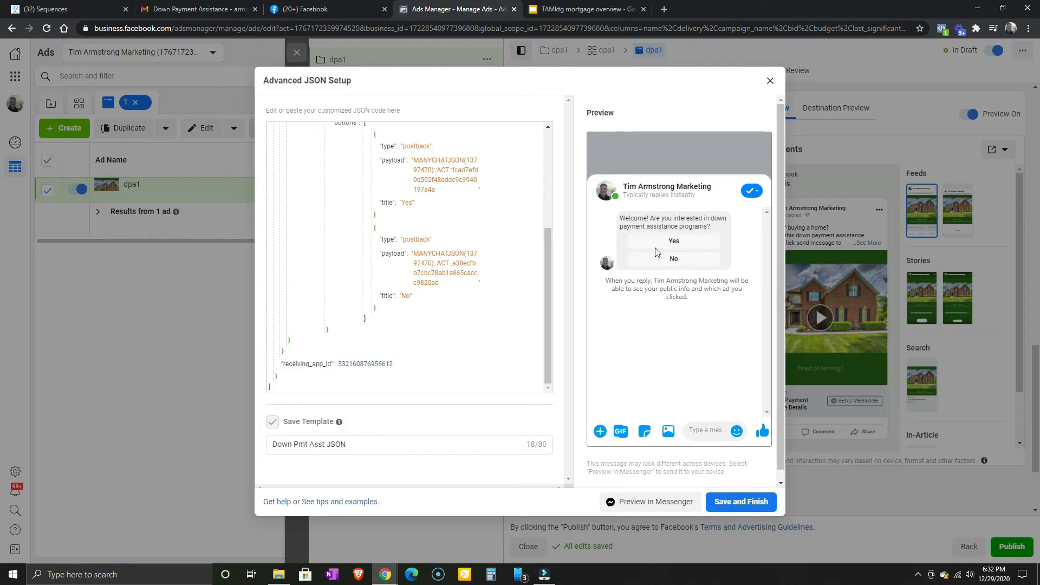
pyautogui.click(749, 501)
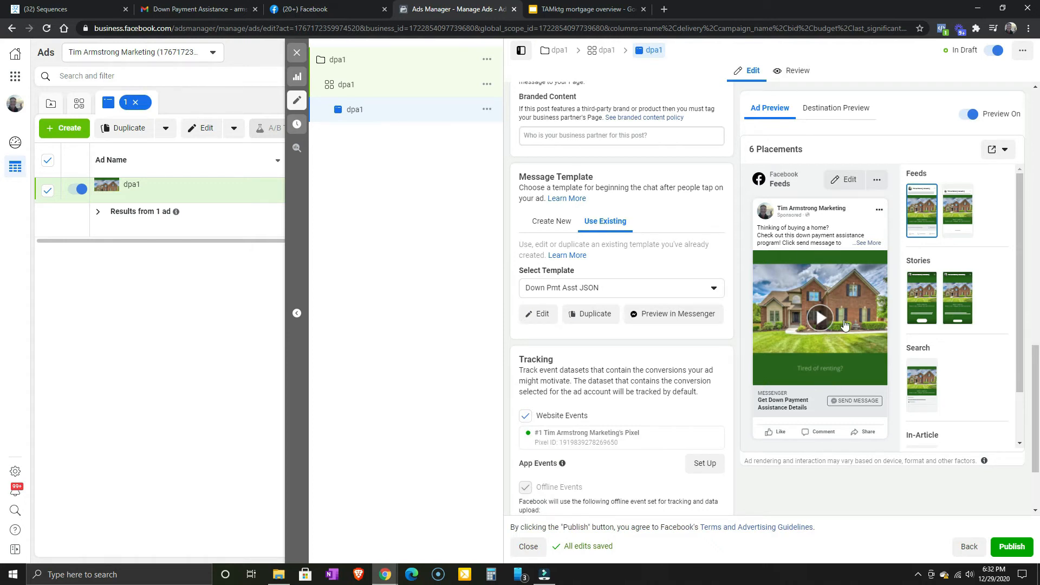
# Publish the dpa1 ad, close its editor and go back to the campaigns list.
pyautogui.scroll(-2, 696, 374)
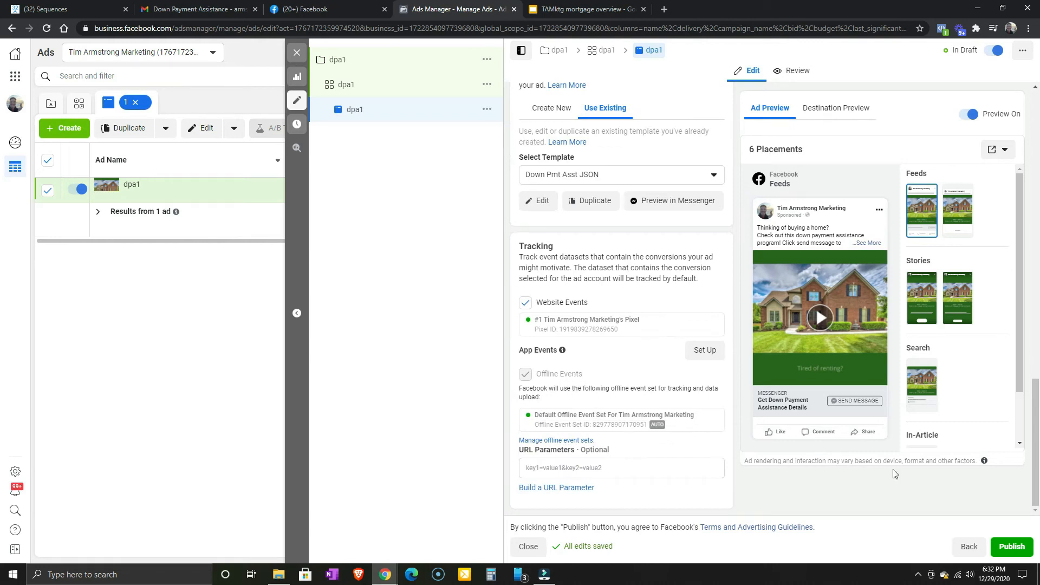
pyautogui.click(1010, 548)
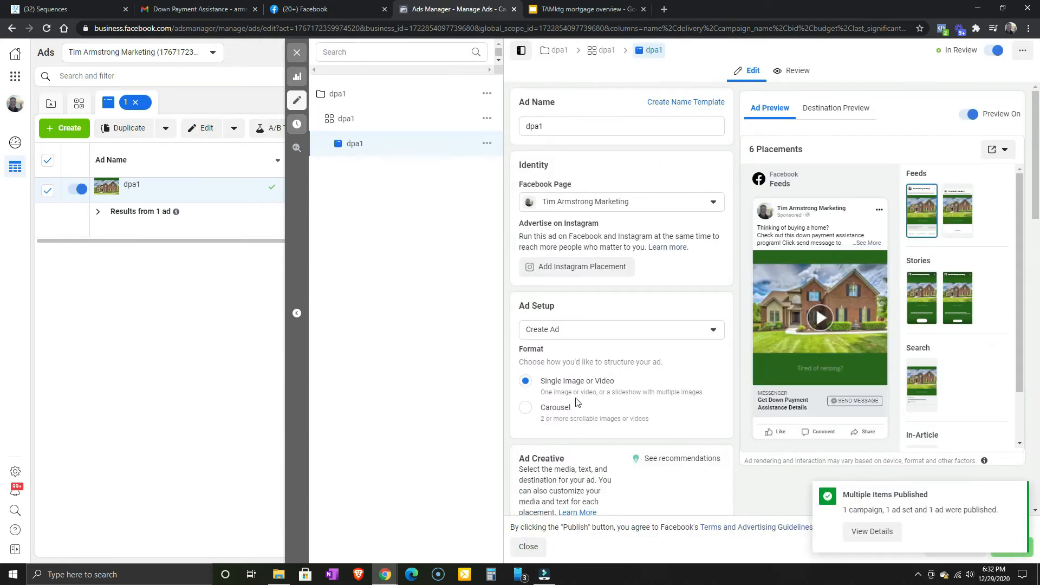
pyautogui.click(297, 54)
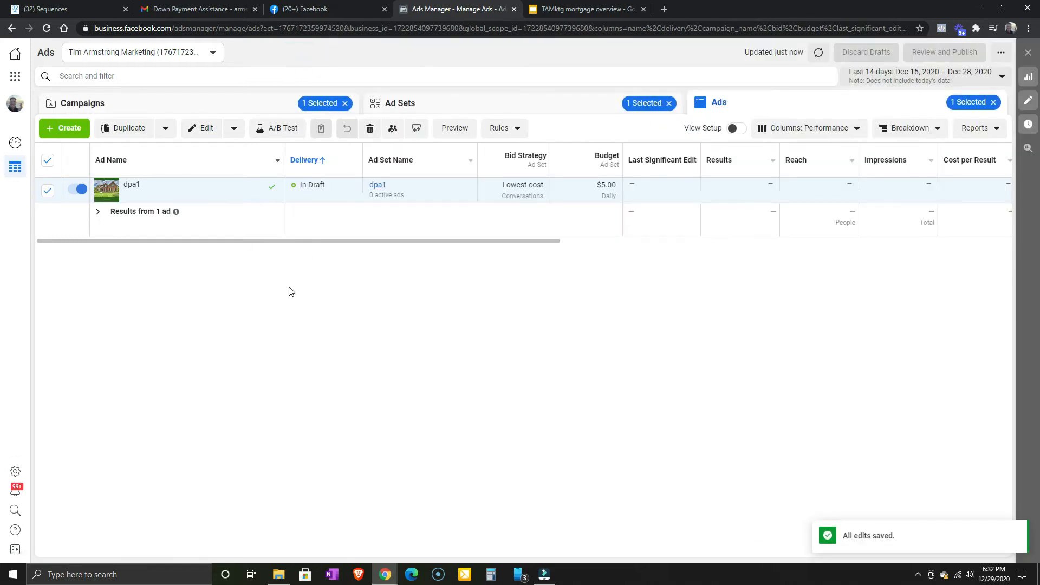
pyautogui.click(237, 103)
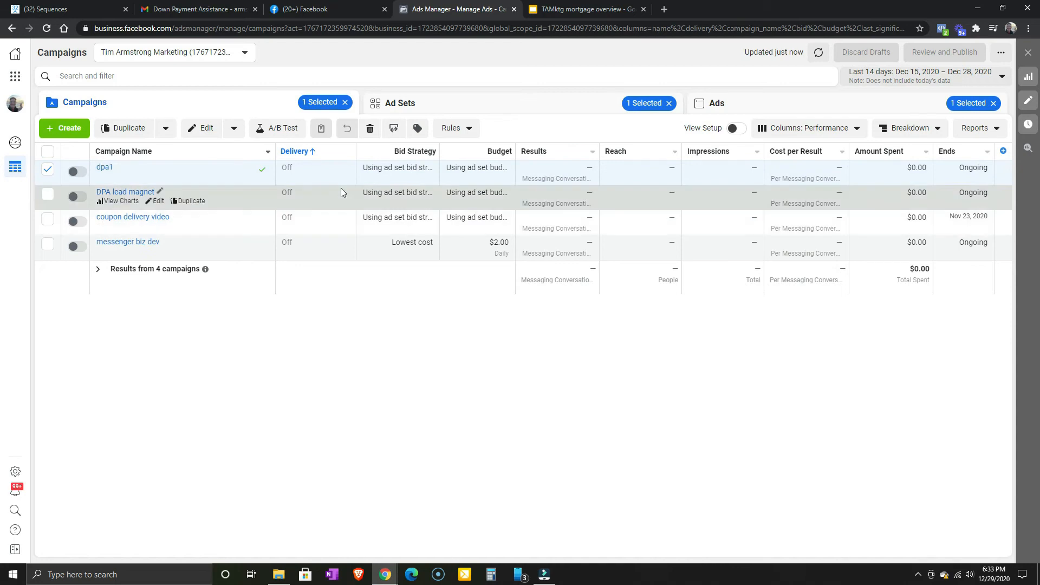
# Switch to ManyChat and open the "Lead Magnet (down payment assistance)" flow from the Down Payment Assistance folder in Templates.
pyautogui.click(89, 9)
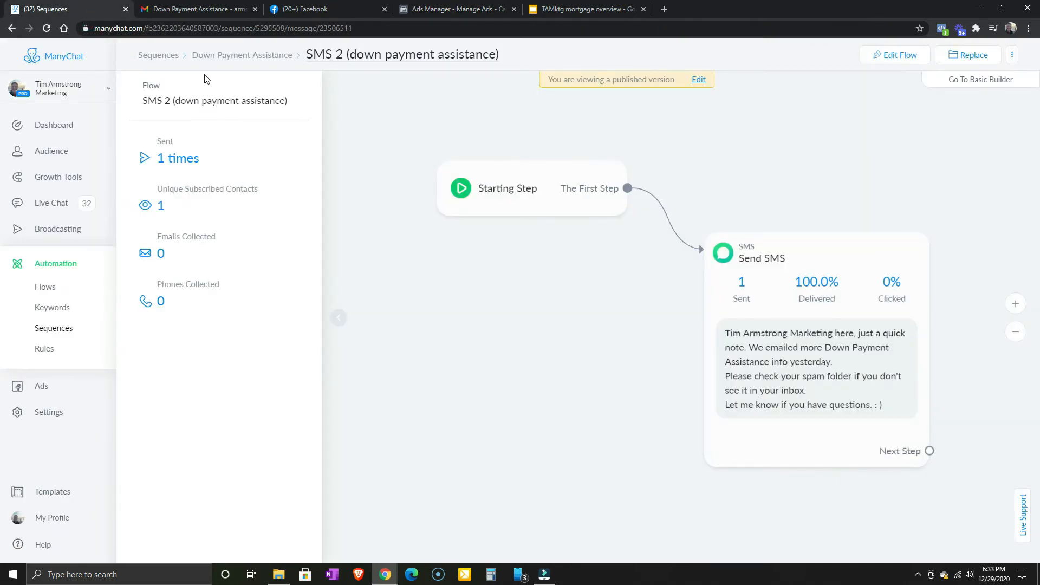
pyautogui.click(57, 266)
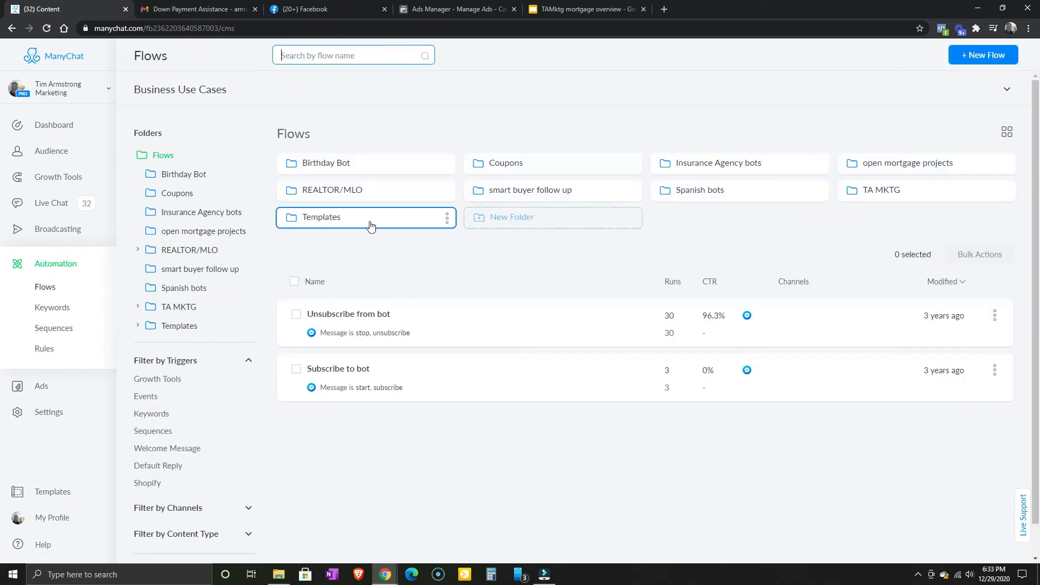
pyautogui.click(363, 220)
pyautogui.click(354, 165)
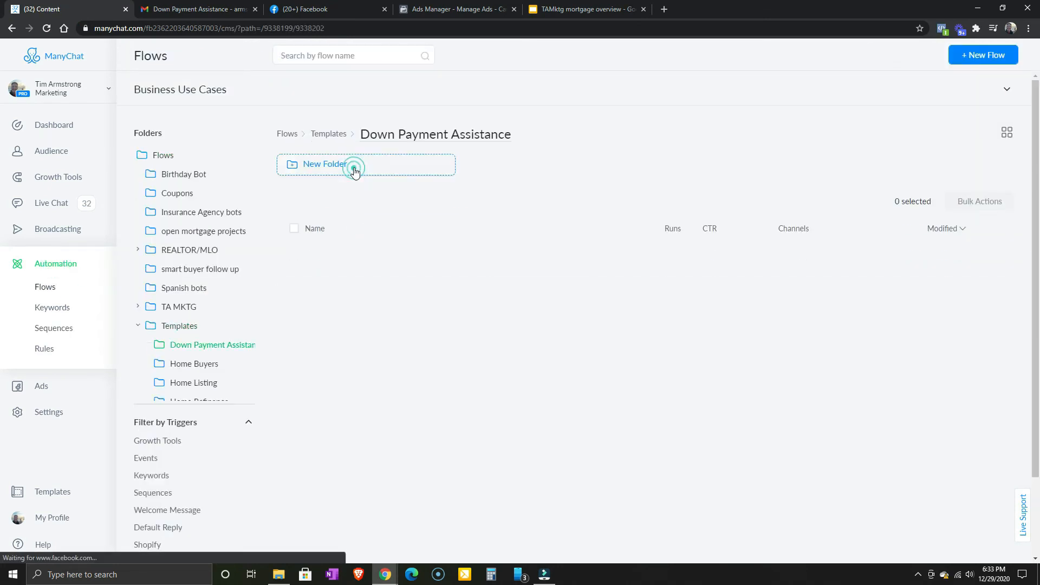
pyautogui.scroll(-2, 454, 313)
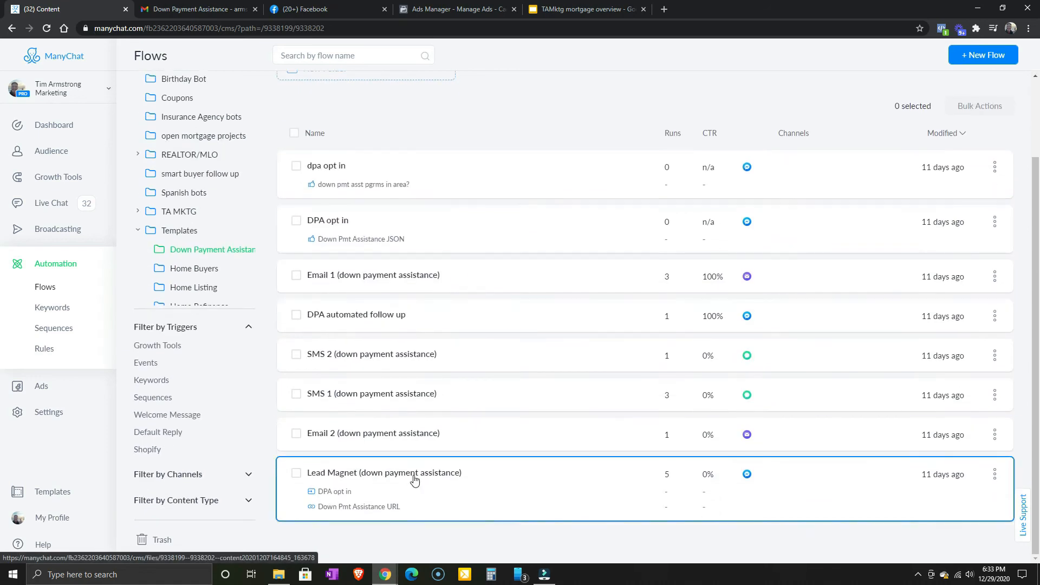
pyautogui.click(516, 492)
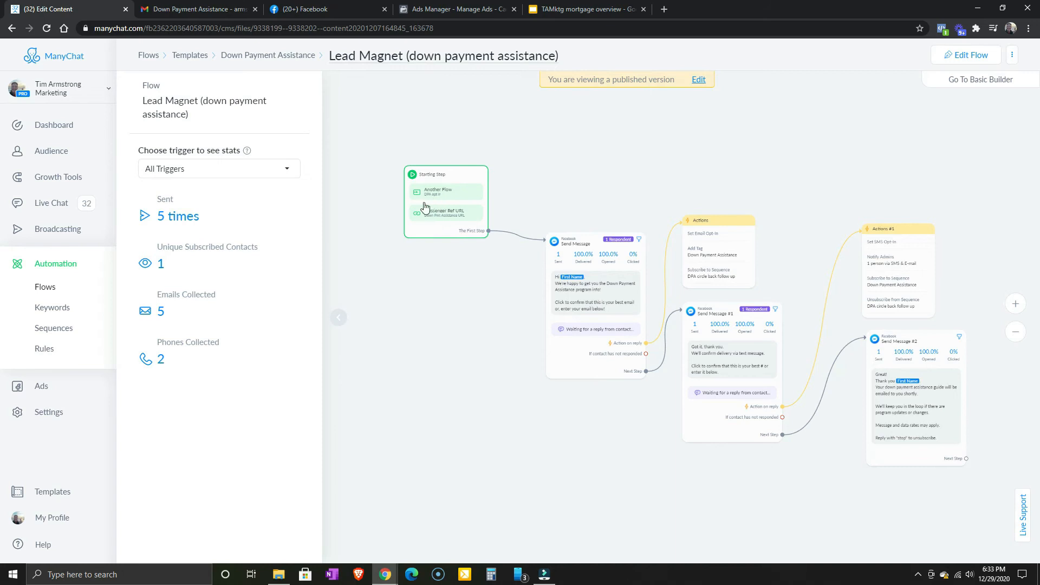
# Examine the Lead Magnet flow's messages in order, from the email confirmation through the phone confirmation to the closing thank-you message.
pyautogui.moveTo(489, 346); pyautogui.dragTo(414, 322)
pyautogui.scroll(5, 480, 293)
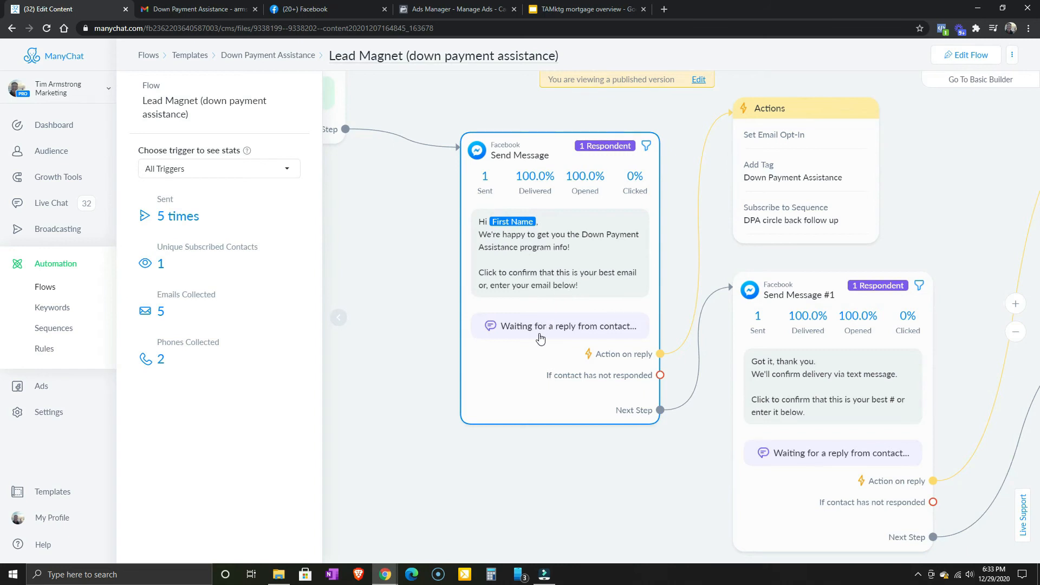
pyautogui.moveTo(606, 482); pyautogui.dragTo(451, 376)
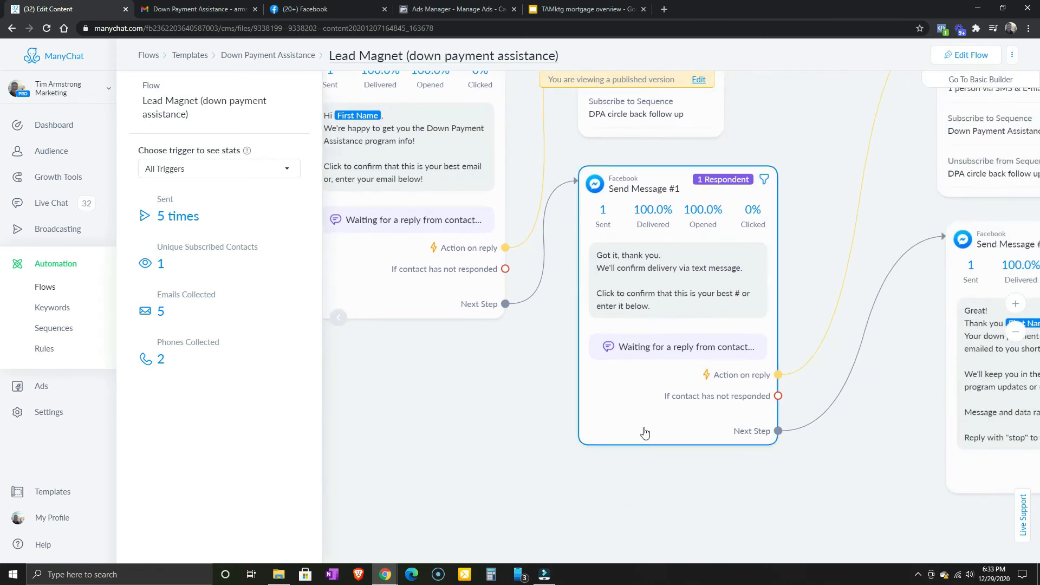
pyautogui.moveTo(816, 525); pyautogui.dragTo(443, 441)
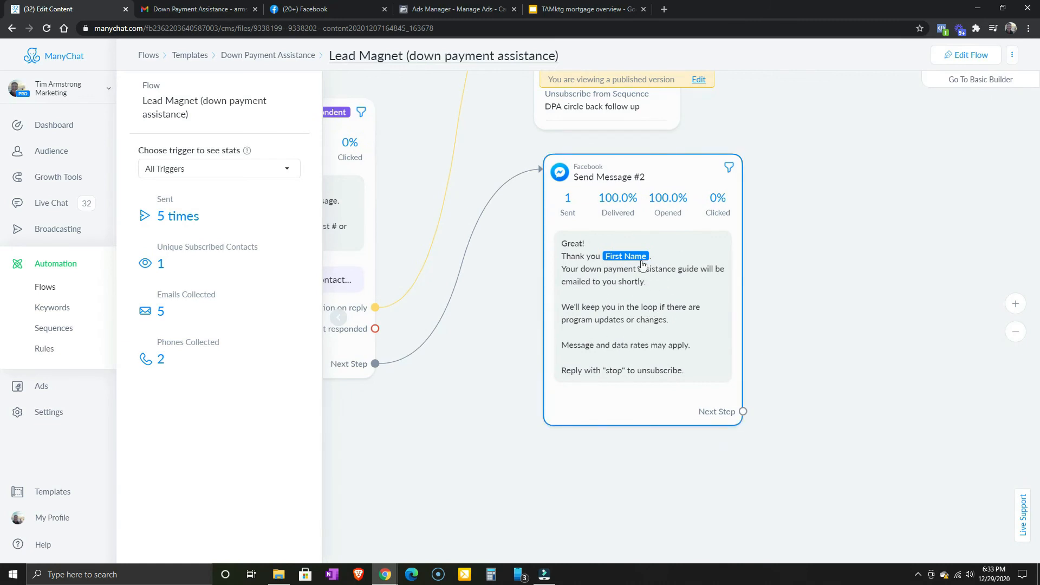
pyautogui.scroll(-3, 642, 311)
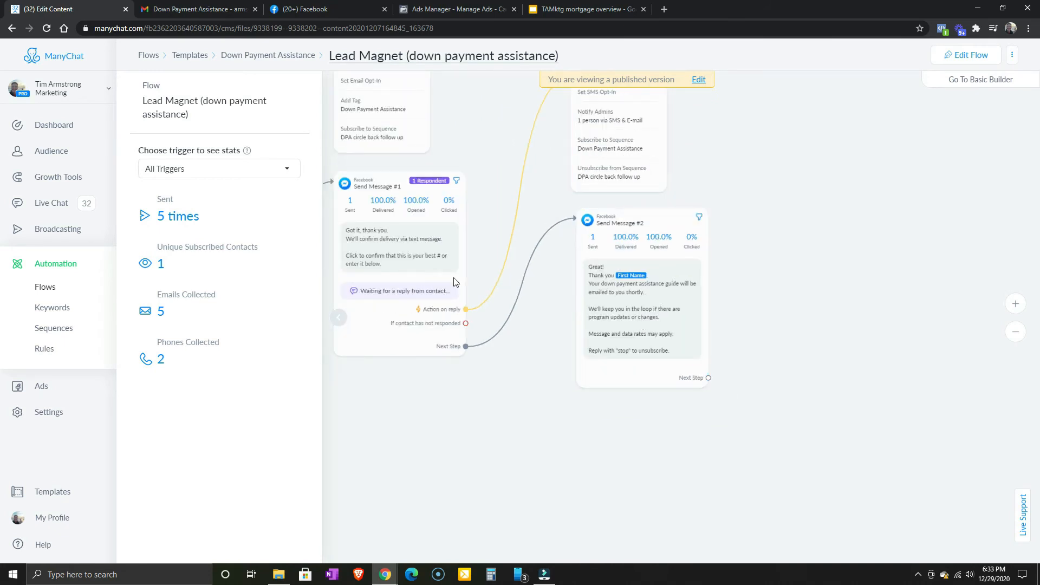
# Open the "Email 1 (down payment assistance)" message in the Down Payment Assistance sequence.
pyautogui.click(68, 332)
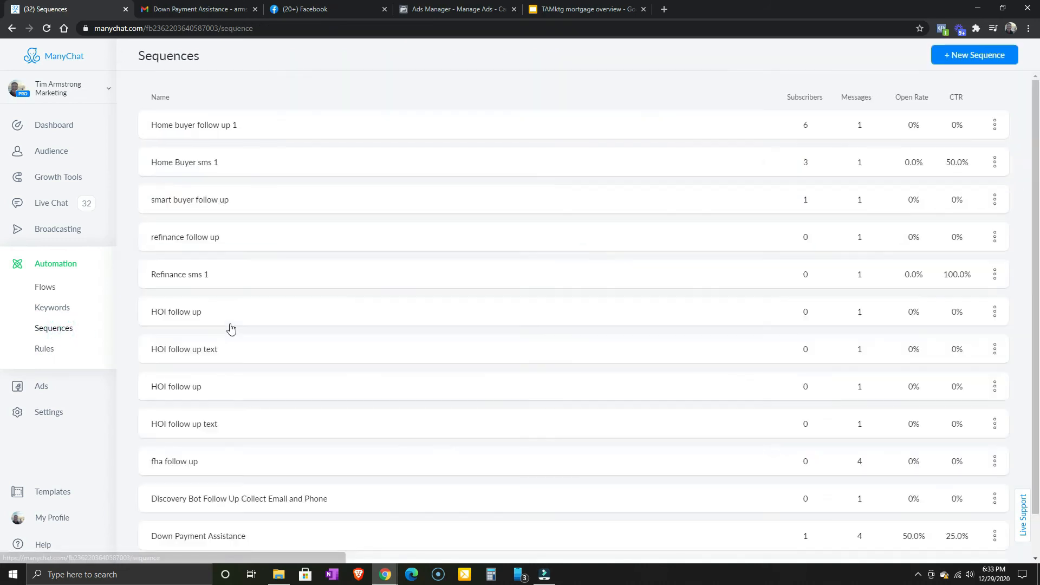
pyautogui.scroll(-1, 314, 406)
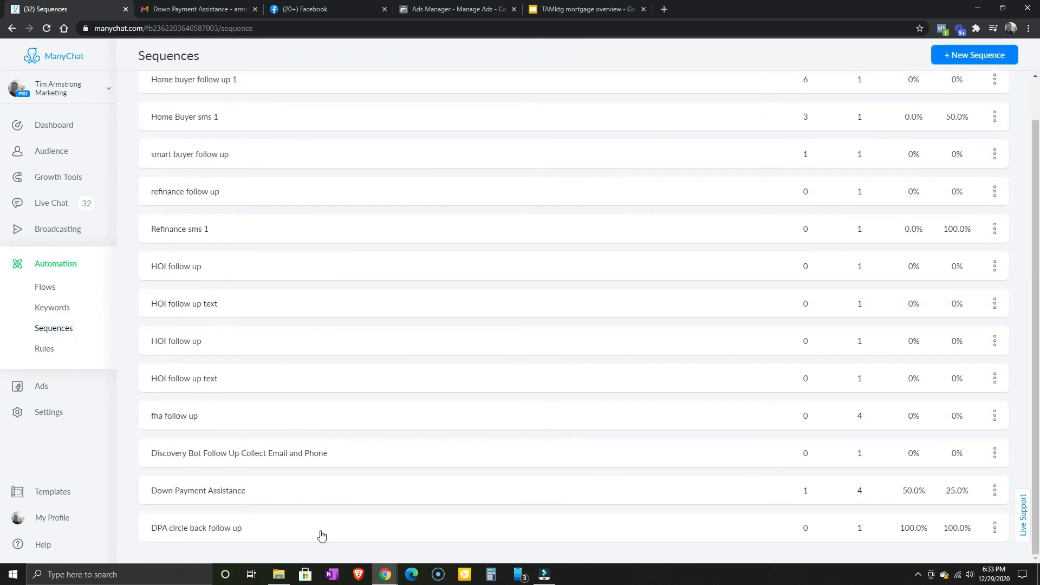
pyautogui.click(206, 493)
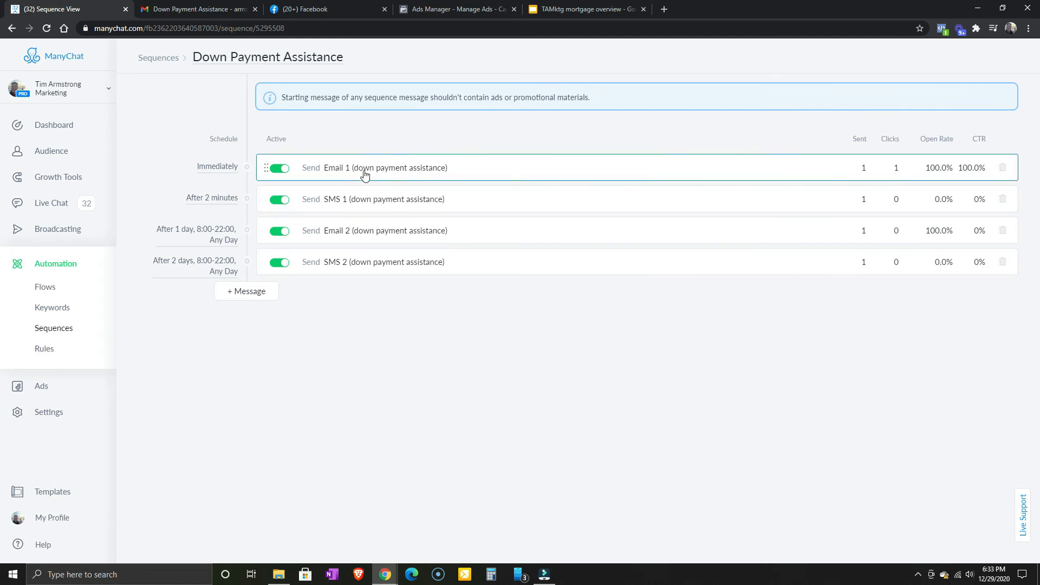
pyautogui.click(336, 173)
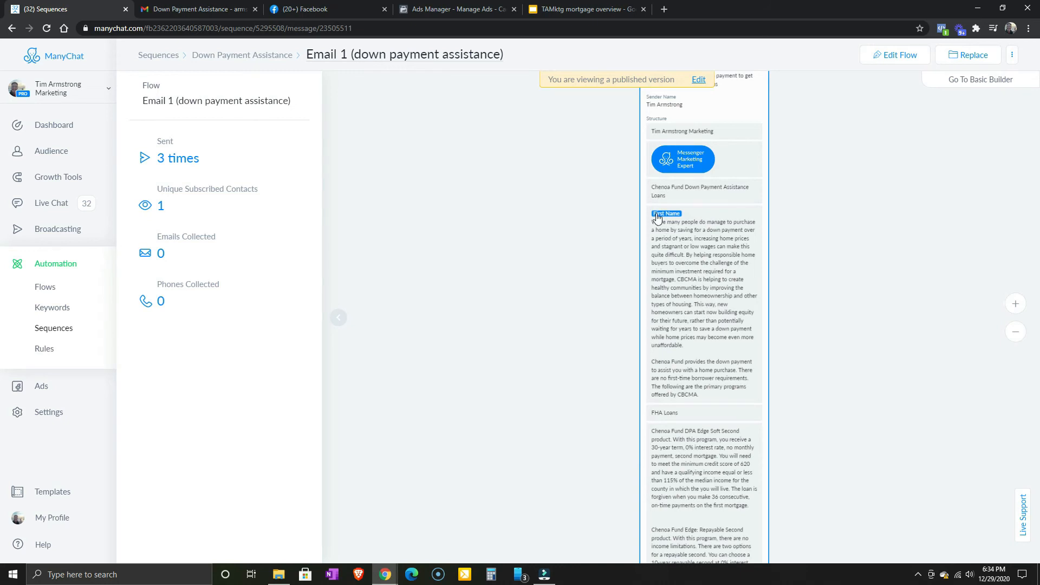
# Look over the full layout of Email 1, from its header down to the signature and "Set up a time" button.
pyautogui.scroll(-2, 676, 351)
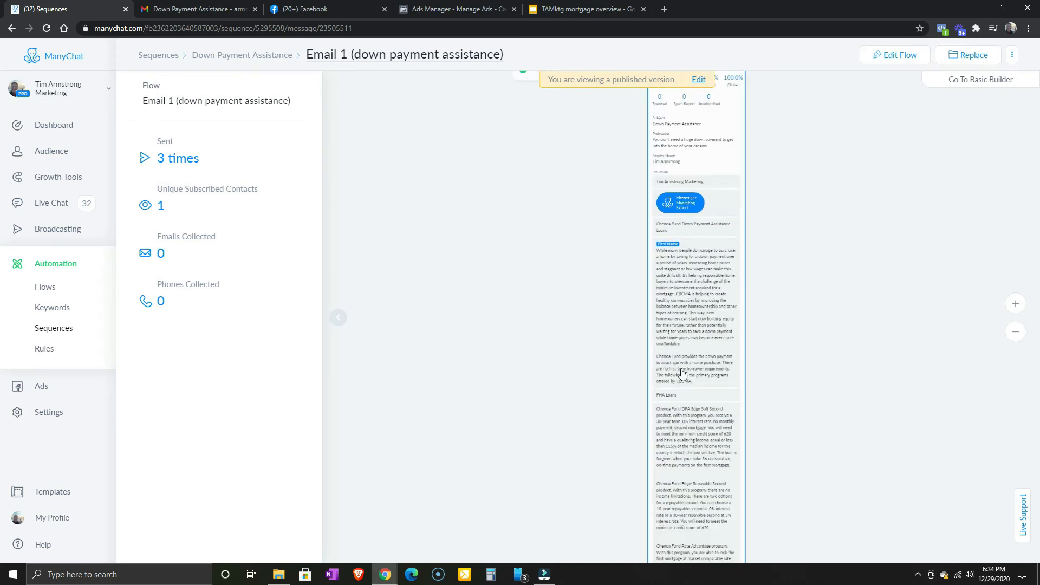
pyautogui.moveTo(694, 425); pyautogui.dragTo(670, 201)
pyautogui.moveTo(674, 368); pyautogui.dragTo(669, 313)
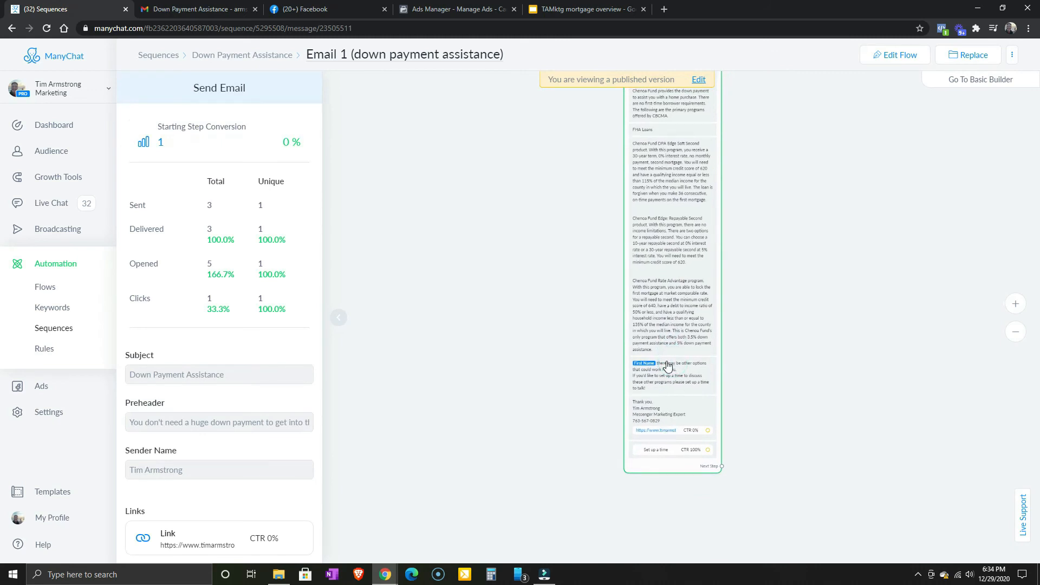
pyautogui.moveTo(666, 363); pyautogui.dragTo(614, 295)
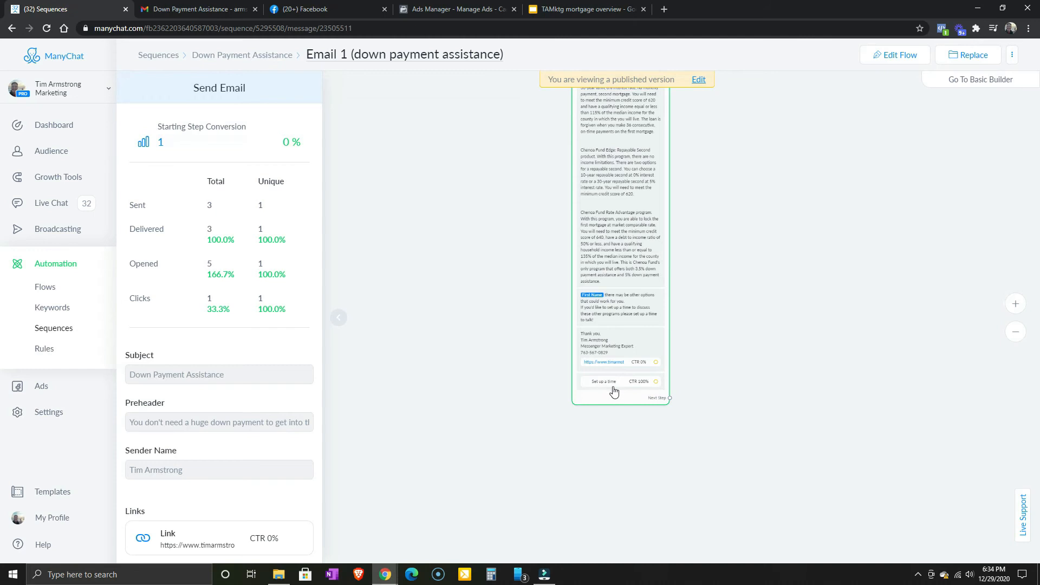
pyautogui.moveTo(616, 166); pyautogui.dragTo(619, 324)
pyautogui.scroll(-1, 623, 292)
pyautogui.scroll(-2, 623, 280)
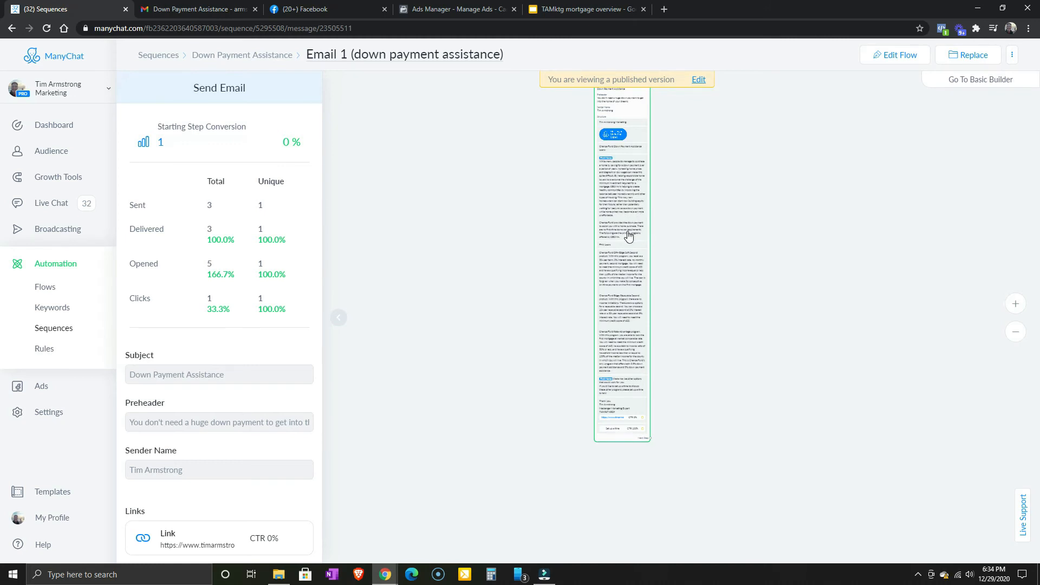
# Read Email 1's introduction and the Chenoa Fund loan program descriptions up close.
pyautogui.scroll(5, 622, 178)
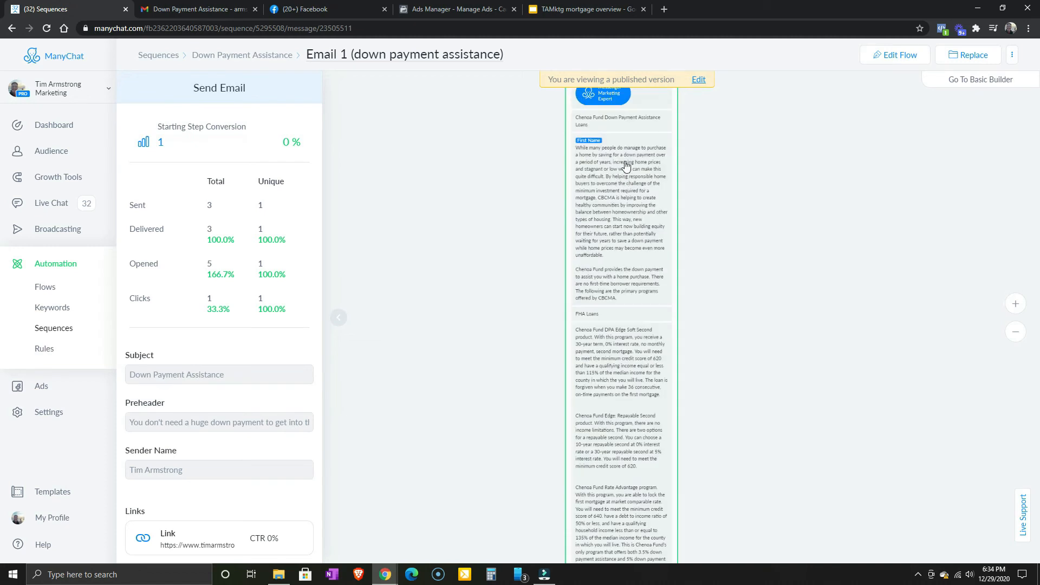
pyautogui.scroll(3, 603, 259)
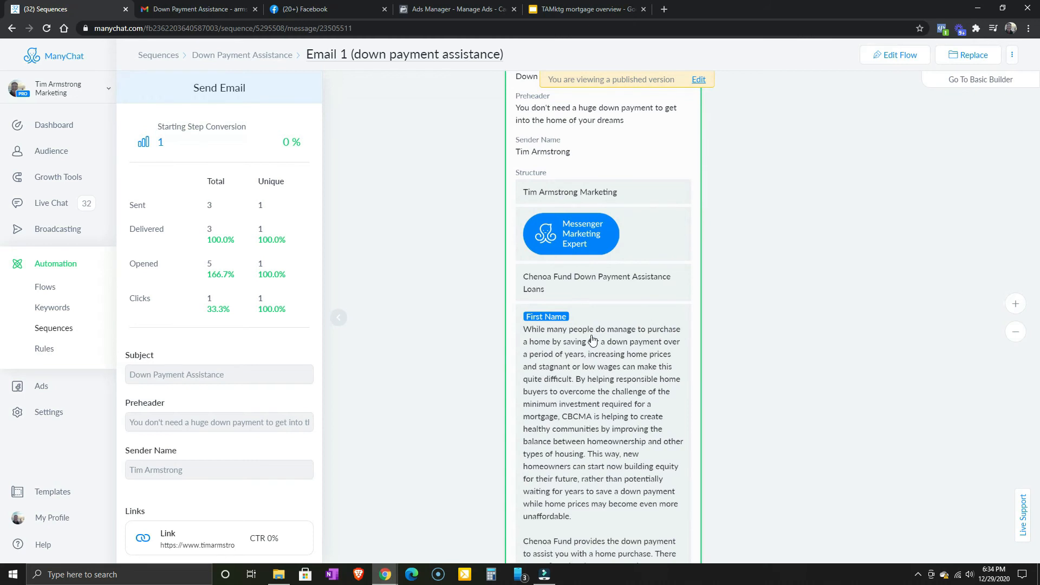
pyautogui.moveTo(586, 426); pyautogui.dragTo(558, 254)
pyautogui.moveTo(554, 398); pyautogui.dragTo(568, 254)
pyautogui.moveTo(581, 435); pyautogui.dragTo(571, 268)
pyautogui.moveTo(564, 452); pyautogui.dragTo(587, 285)
pyautogui.moveTo(590, 401); pyautogui.dragTo(595, 278)
pyautogui.moveTo(619, 219); pyautogui.dragTo(619, 461)
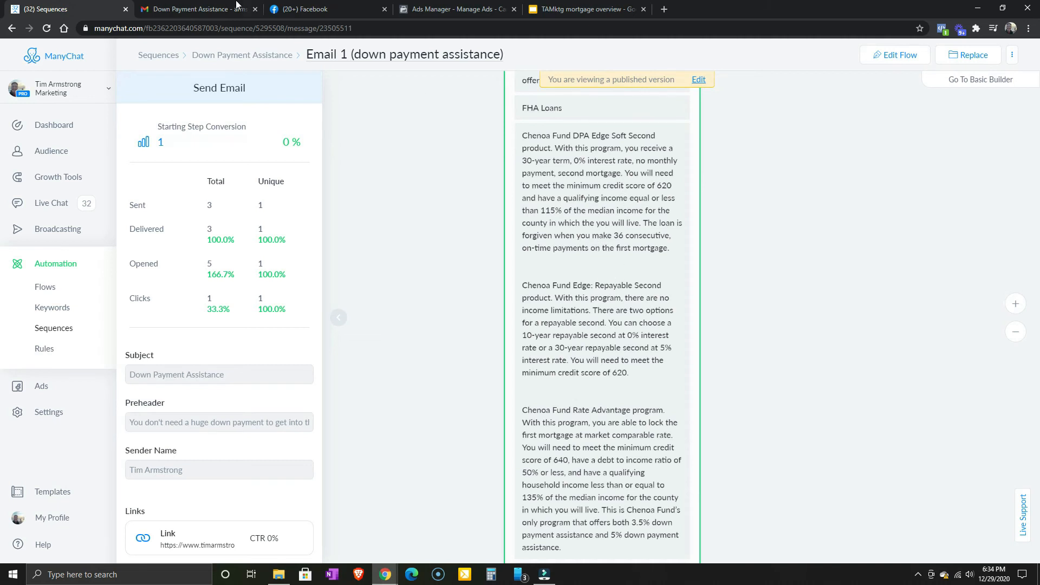
# Switch to Gmail and read through the received Down Payment Assistance email down to its "Set Up A Time" button.
pyautogui.click(197, 9)
pyautogui.scroll(5, 581, 275)
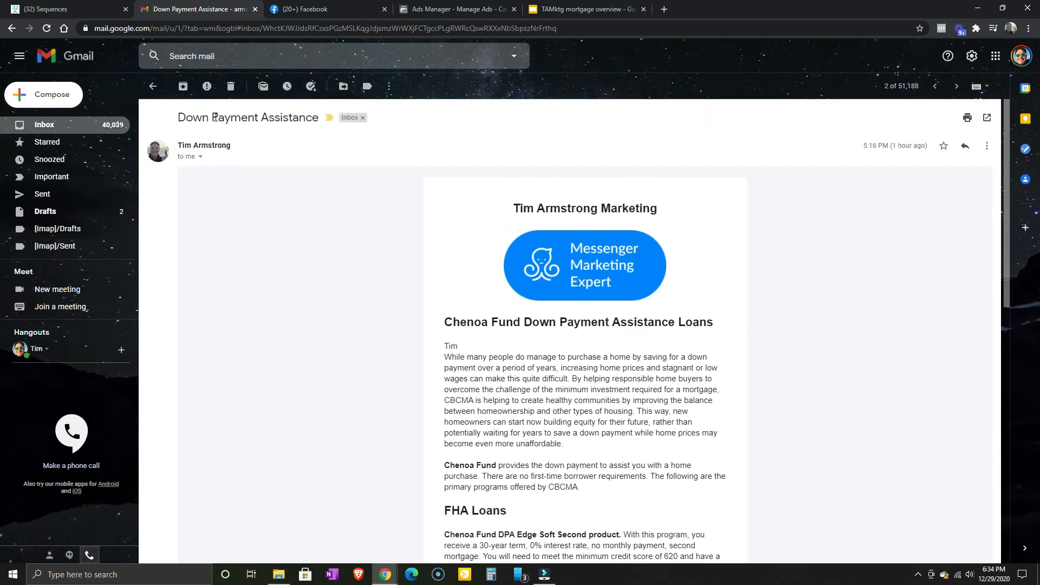
pyautogui.scroll(-8, 589, 348)
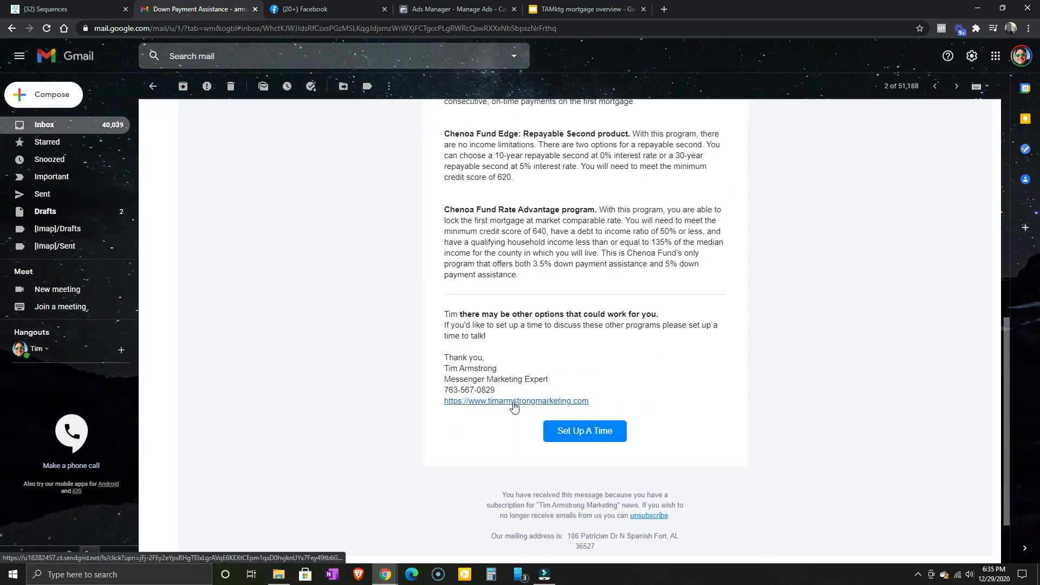
# View the Calendly booking page behind the email's "Set Up A Time" button, close it, and return to the email's beginning.
pyautogui.click(591, 431)
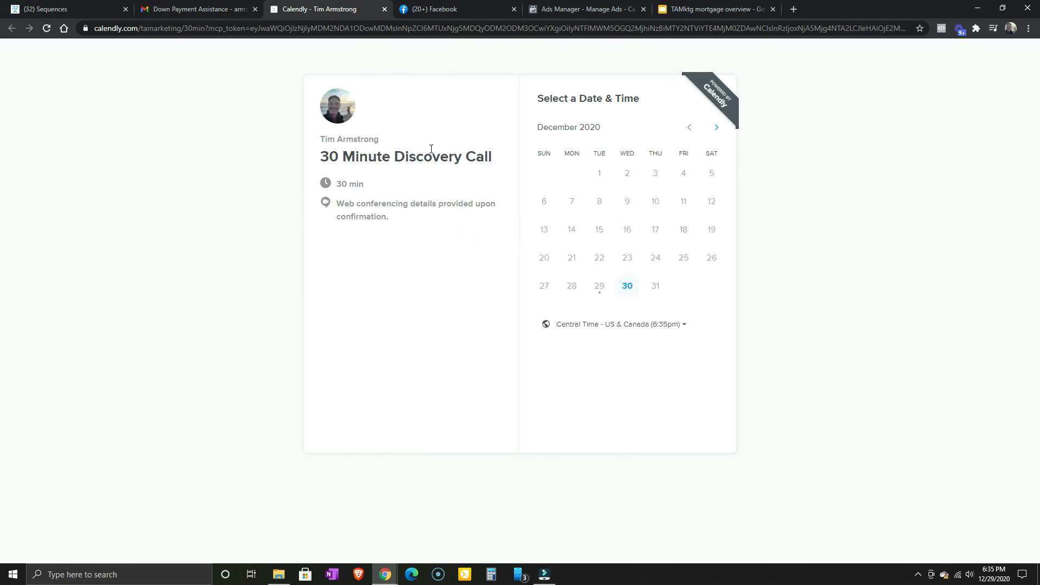
pyautogui.click(385, 10)
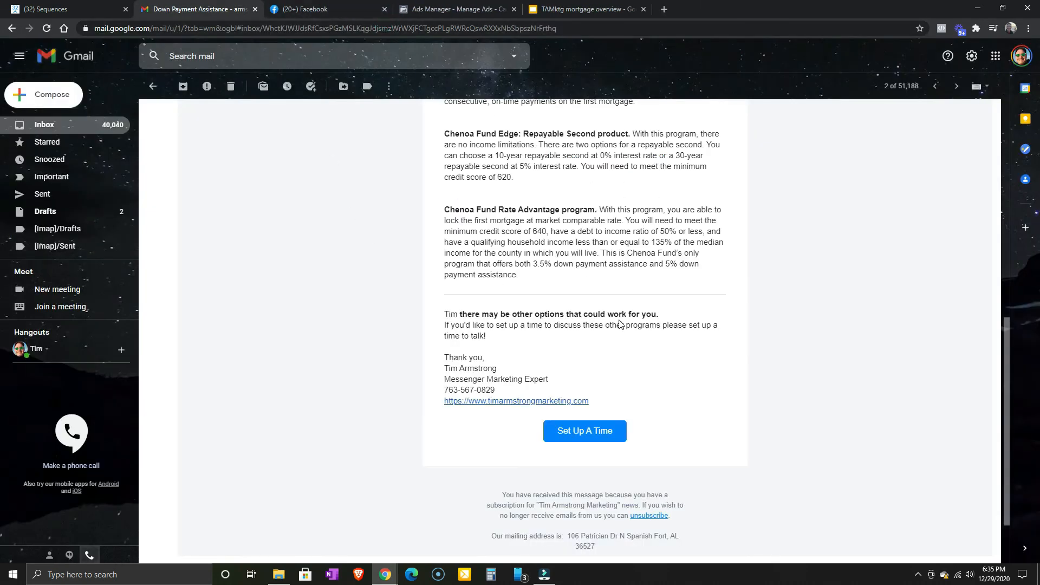
pyautogui.scroll(3, 601, 319)
pyautogui.scroll(6, 600, 306)
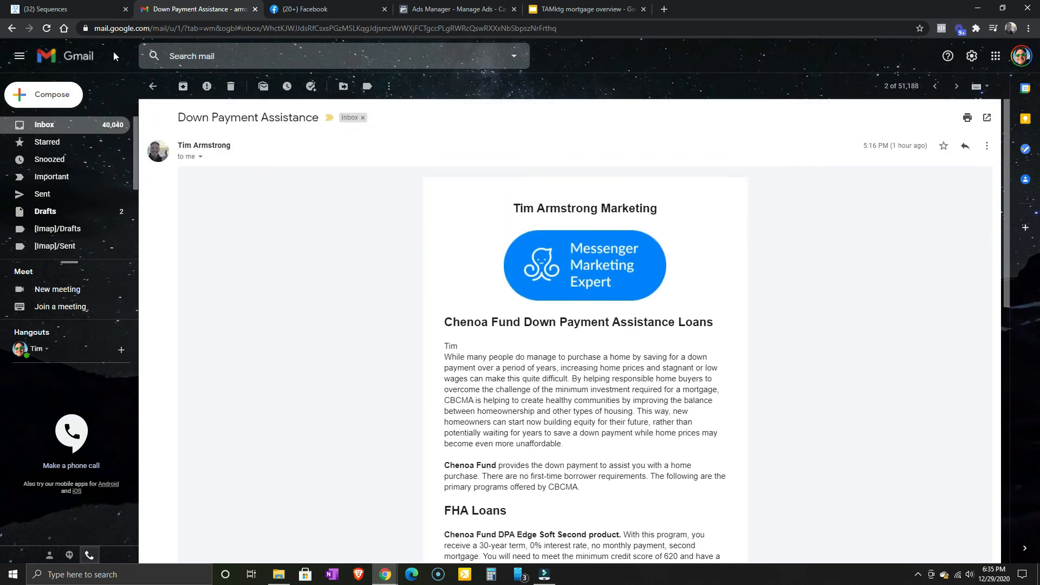
# Switch to ManyChat and read the "SMS 1 (down payment assistance)" message in the Down Payment Assistance sequence.
pyautogui.click(82, 9)
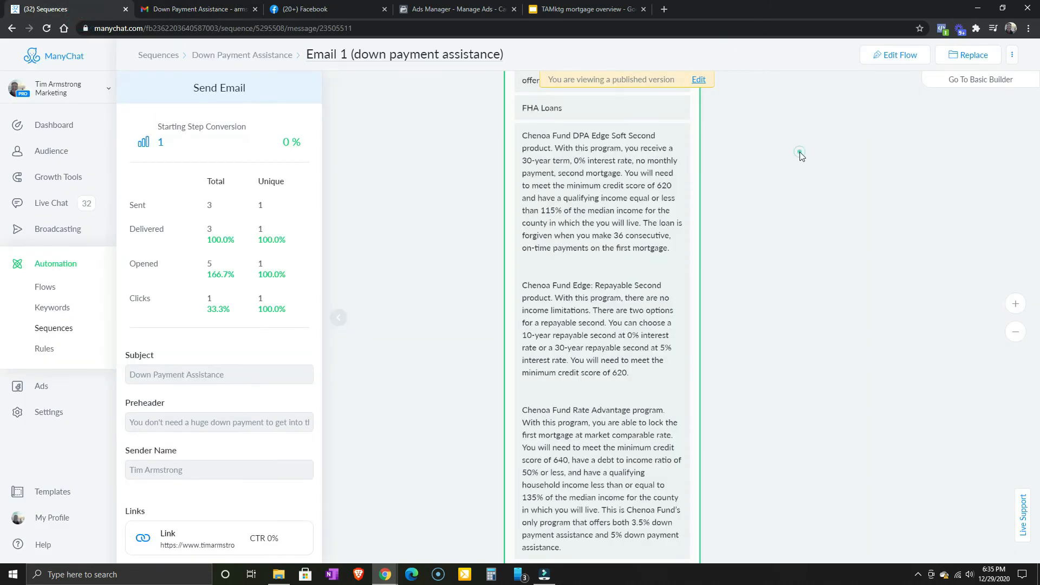
pyautogui.click(231, 56)
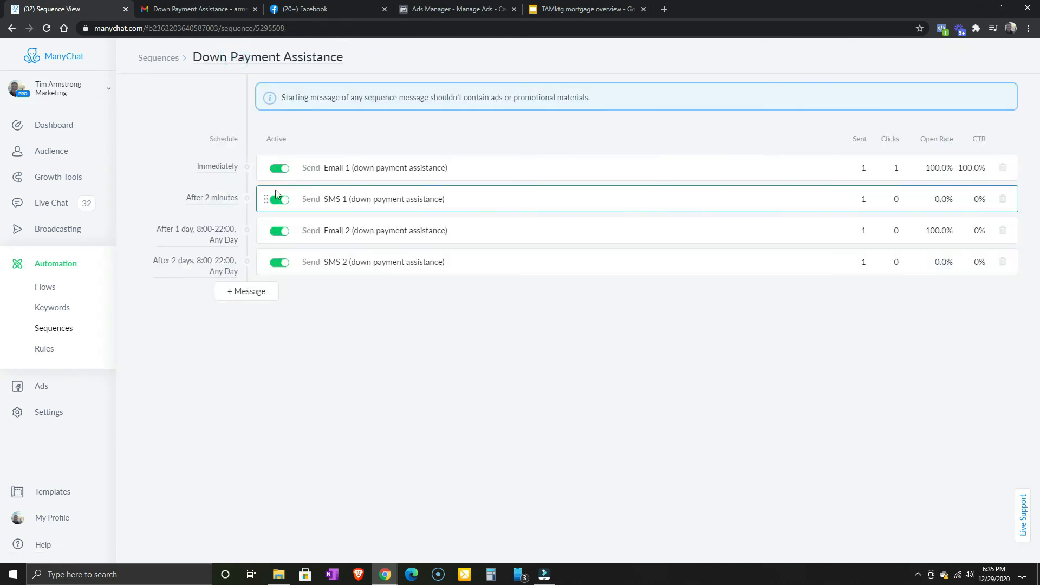
pyautogui.click(365, 199)
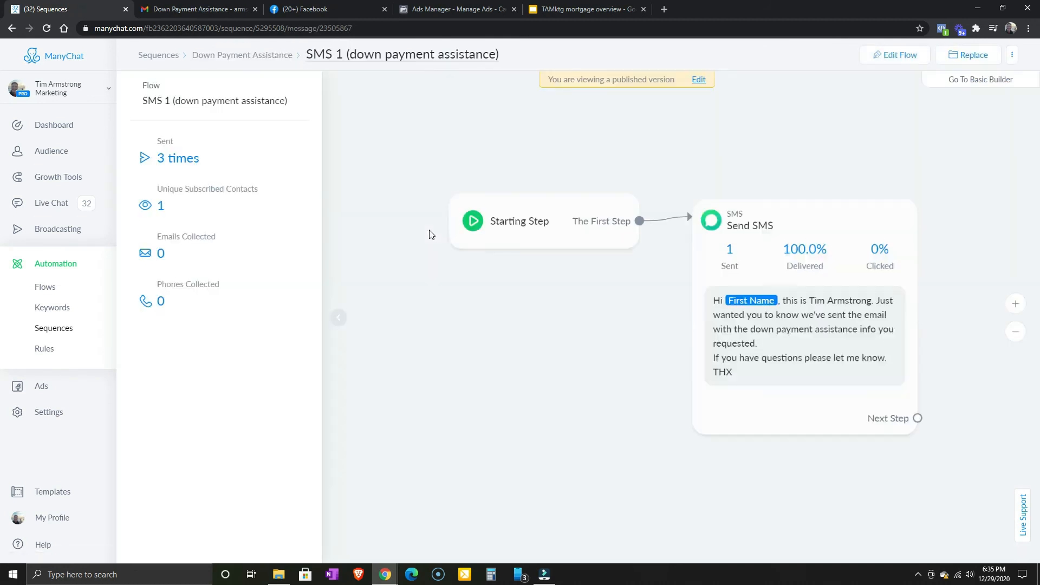
pyautogui.moveTo(622, 358); pyautogui.dragTo(477, 343)
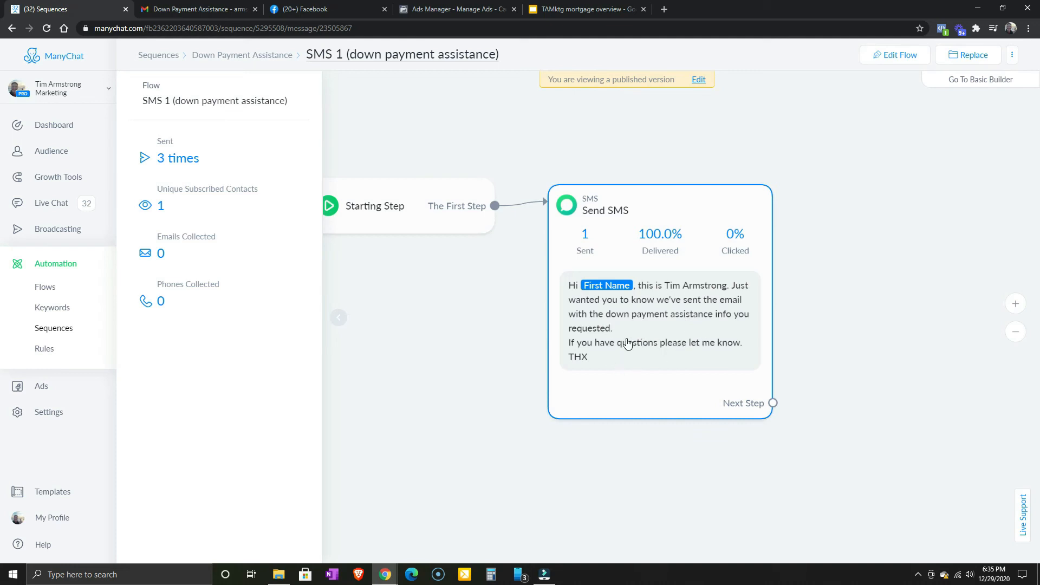
pyautogui.scroll(-2, 628, 343)
pyautogui.moveTo(508, 351); pyautogui.dragTo(552, 332)
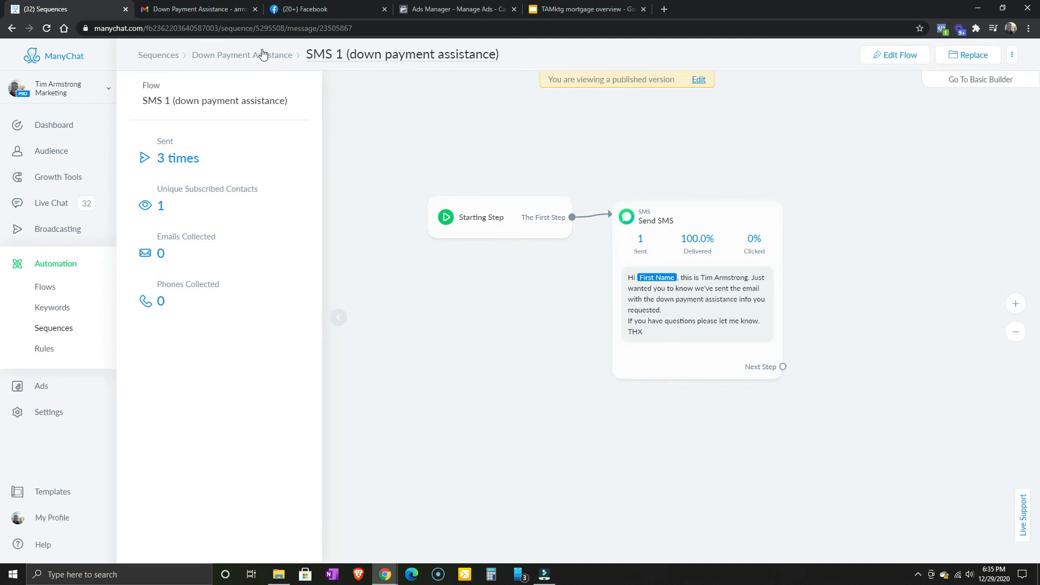
# Open "Email 2 (down payment assistance)" from the sequence and view its subject, preheader and sender name.
pyautogui.click(244, 58)
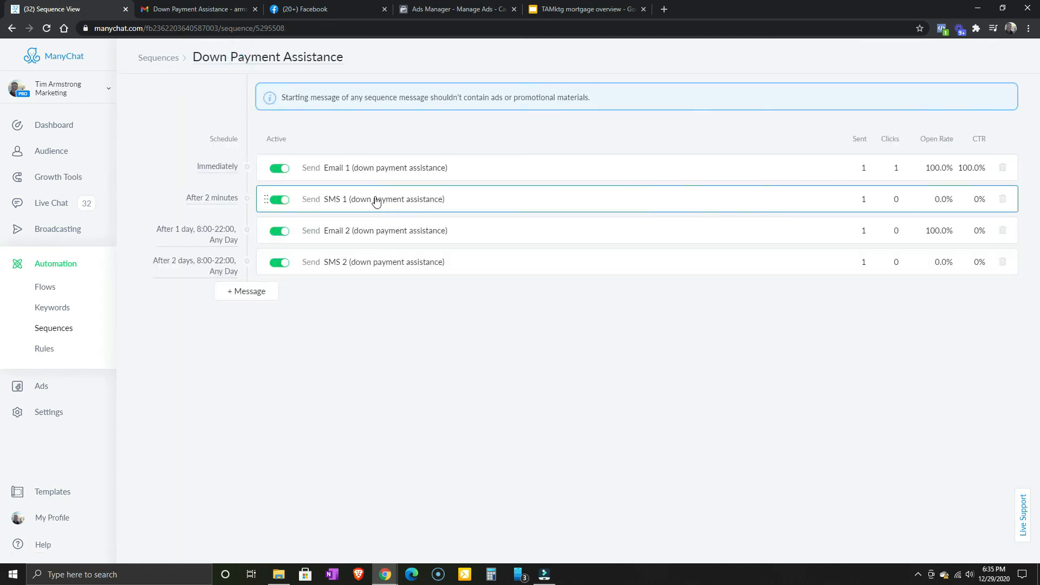
pyautogui.click(346, 236)
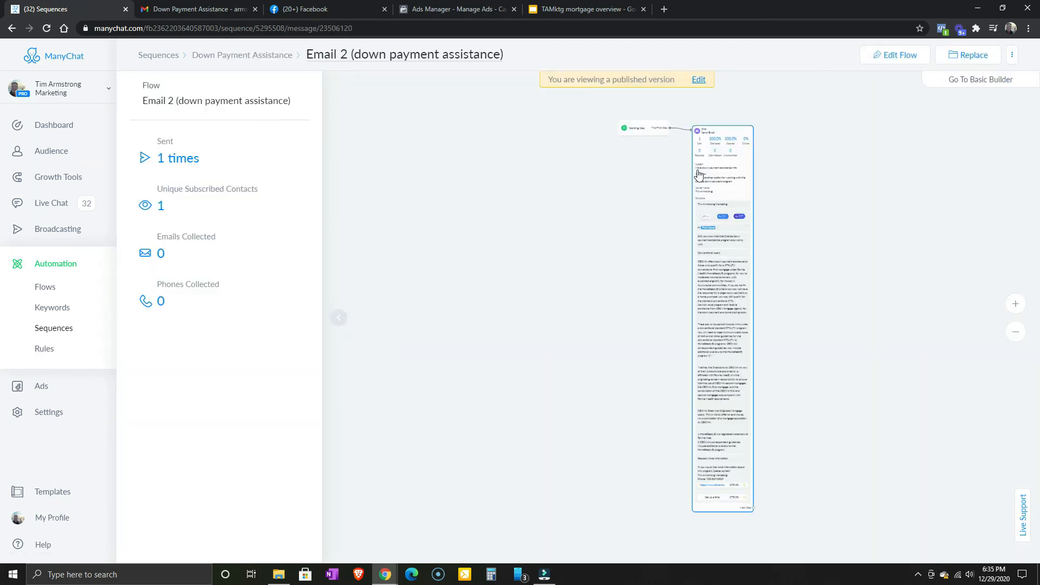
pyautogui.click(729, 206)
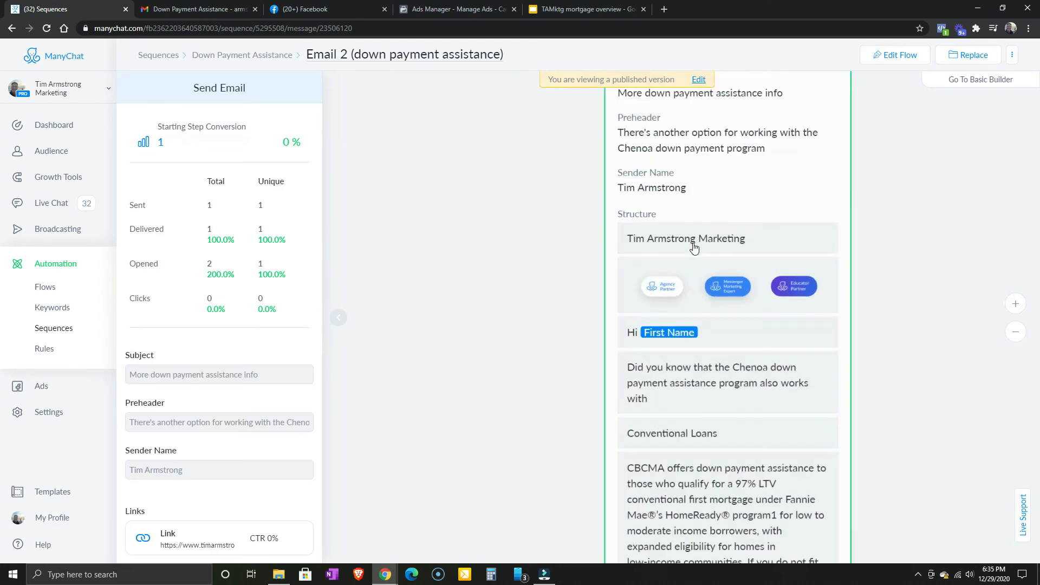
pyautogui.moveTo(750, 211); pyautogui.dragTo(685, 279)
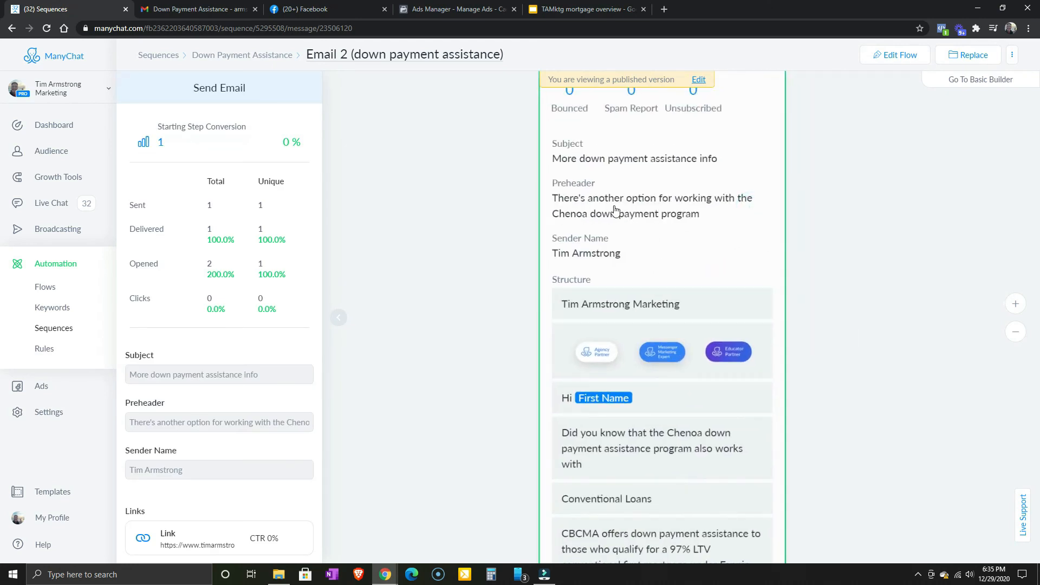
# Read through Email 2's Conventional Loans content down to its "Set up a time" button, and look over its full layout.
pyautogui.moveTo(686, 286); pyautogui.dragTo(656, 157)
pyautogui.moveTo(658, 370); pyautogui.dragTo(670, 243)
pyautogui.moveTo(643, 337); pyautogui.dragTo(630, 268)
pyautogui.moveTo(631, 450); pyautogui.dragTo(625, 271)
pyautogui.moveTo(598, 428); pyautogui.dragTo(590, 255)
pyautogui.moveTo(608, 382); pyautogui.dragTo(602, 284)
pyautogui.moveTo(576, 350); pyautogui.dragTo(574, 285)
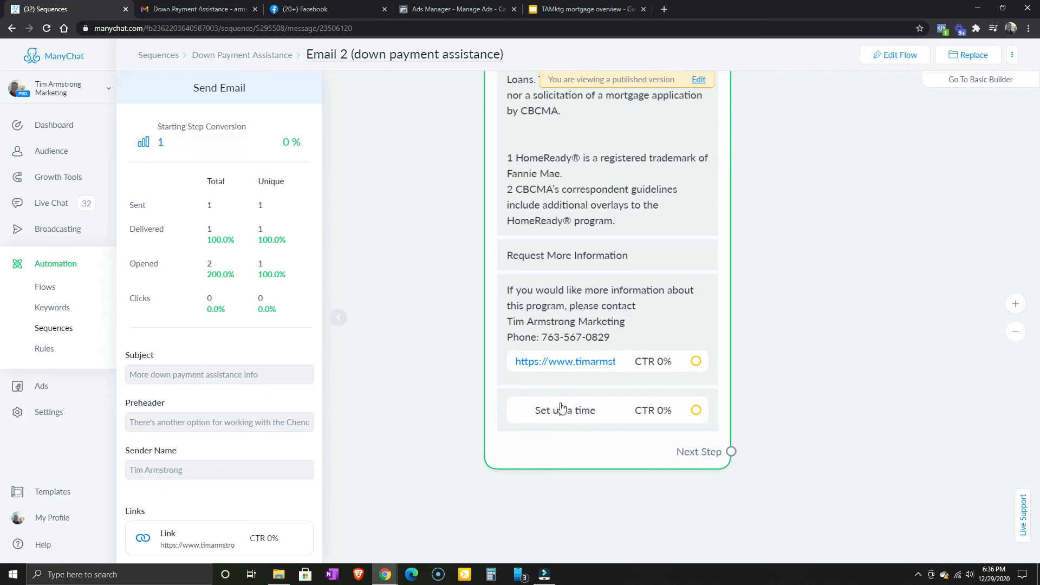
pyautogui.scroll(-5, 561, 408)
pyautogui.moveTo(506, 234); pyautogui.dragTo(531, 325)
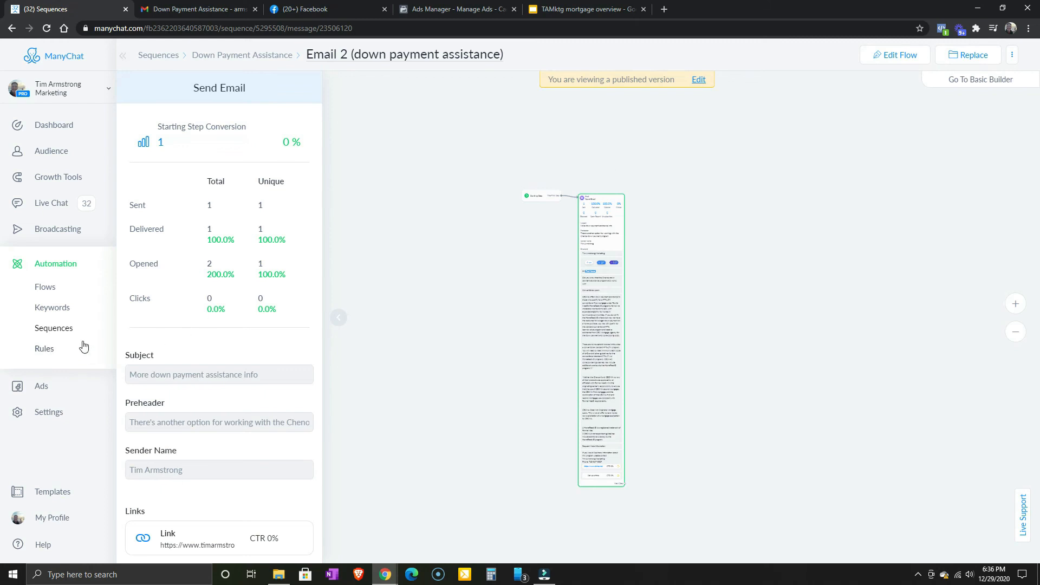
# Return to the sequences list and open "SMS 2 (down payment assistance)" in the Down Payment Assistance sequence to read it.
pyautogui.click(64, 330)
pyautogui.scroll(-1, 369, 366)
pyautogui.scroll(2, 278, 487)
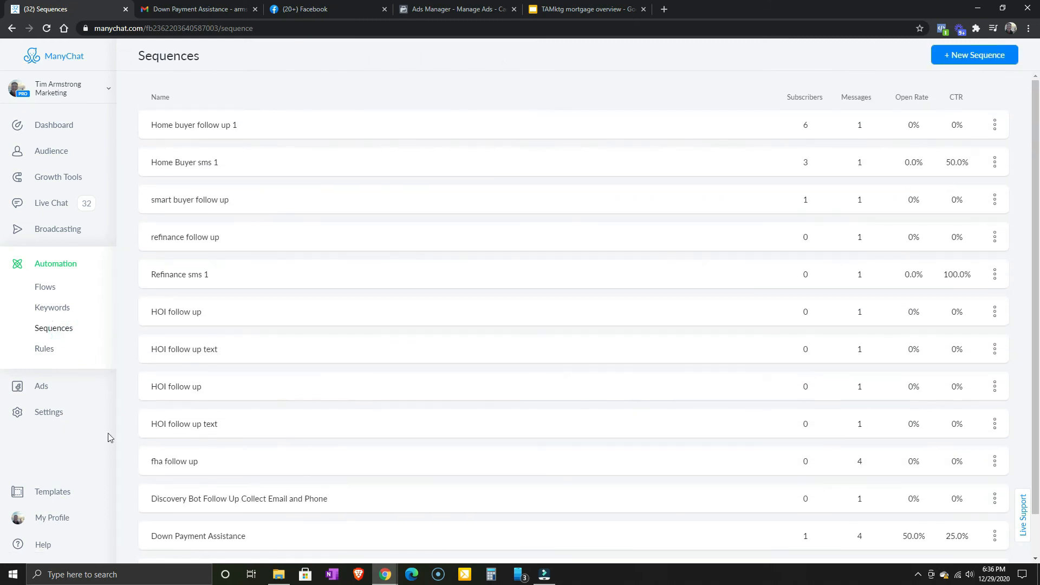
pyautogui.scroll(-1, 392, 434)
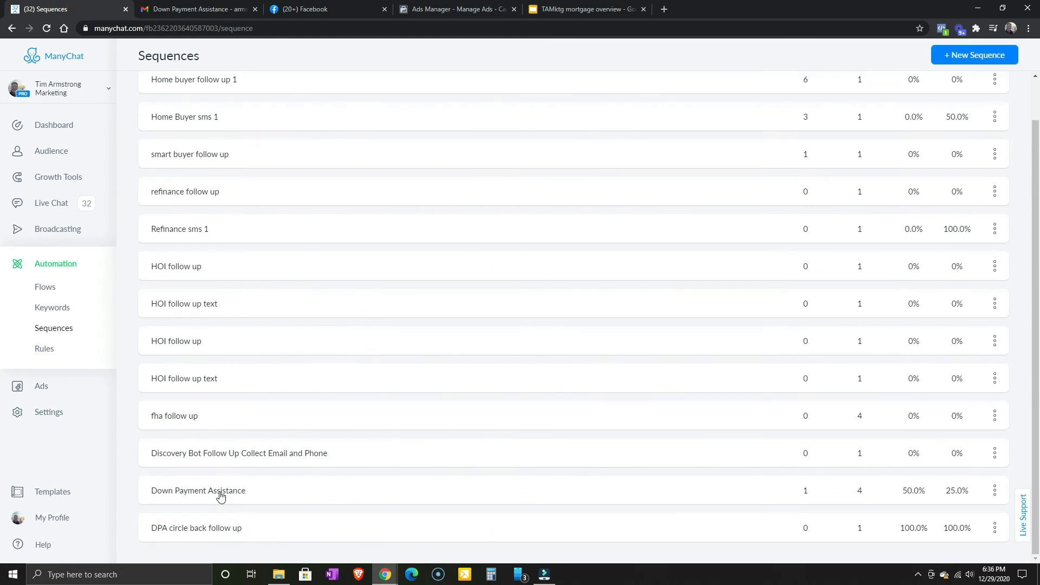
pyautogui.click(221, 494)
pyautogui.click(352, 265)
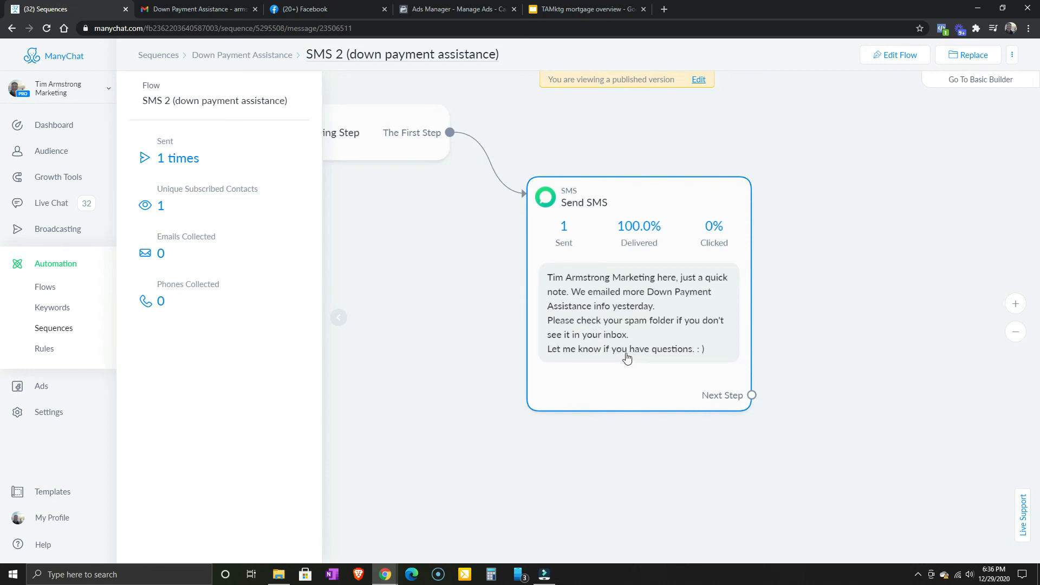
# Reopen the Down Payment Assistance sequence from the sequences list to review its message schedule.
pyautogui.click(63, 338)
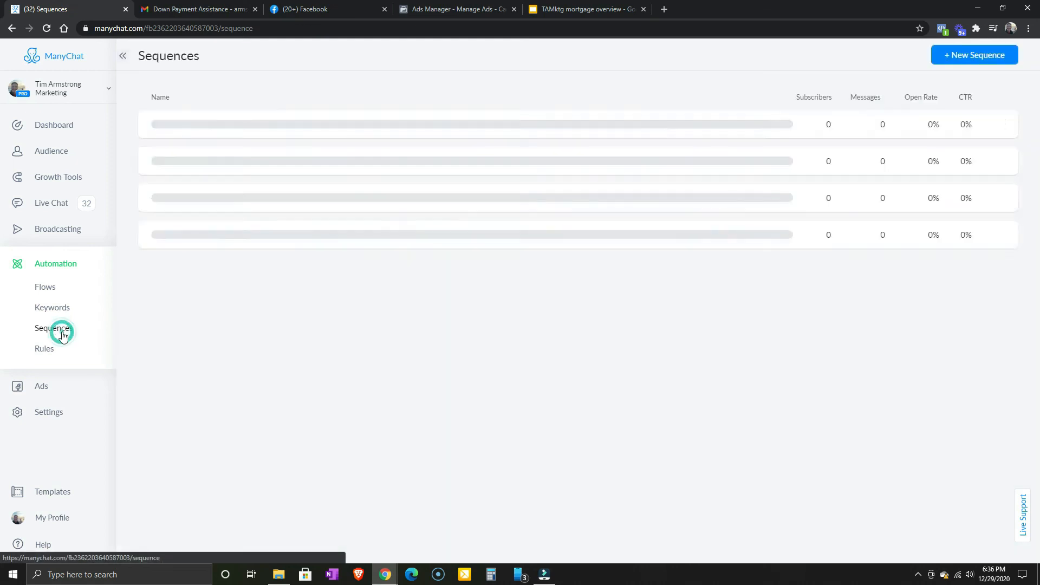
pyautogui.scroll(-2, 425, 369)
pyautogui.click(214, 500)
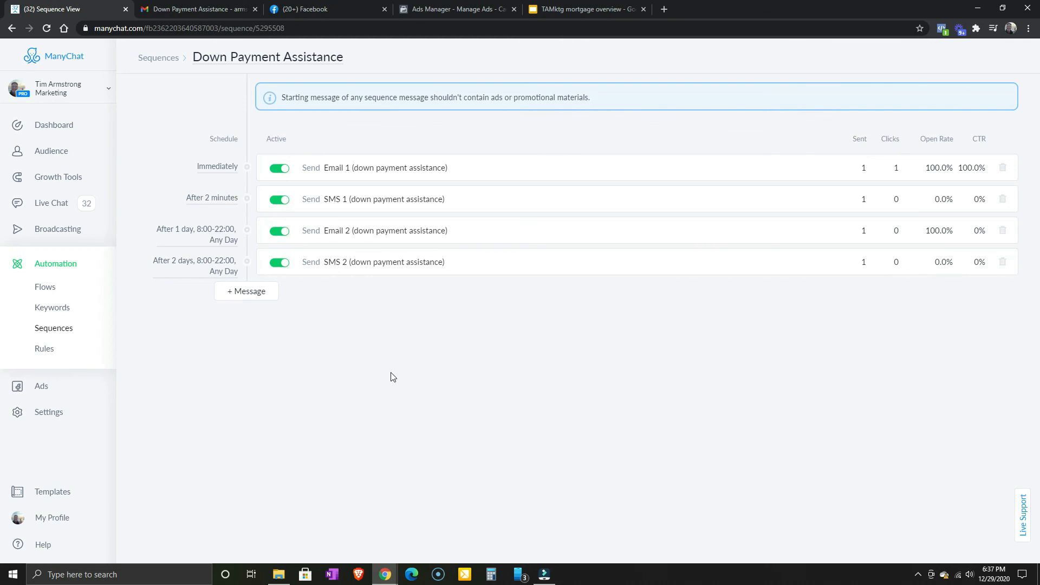
# Open the Audience page and look through the list of subscribed contacts.
pyautogui.click(51, 152)
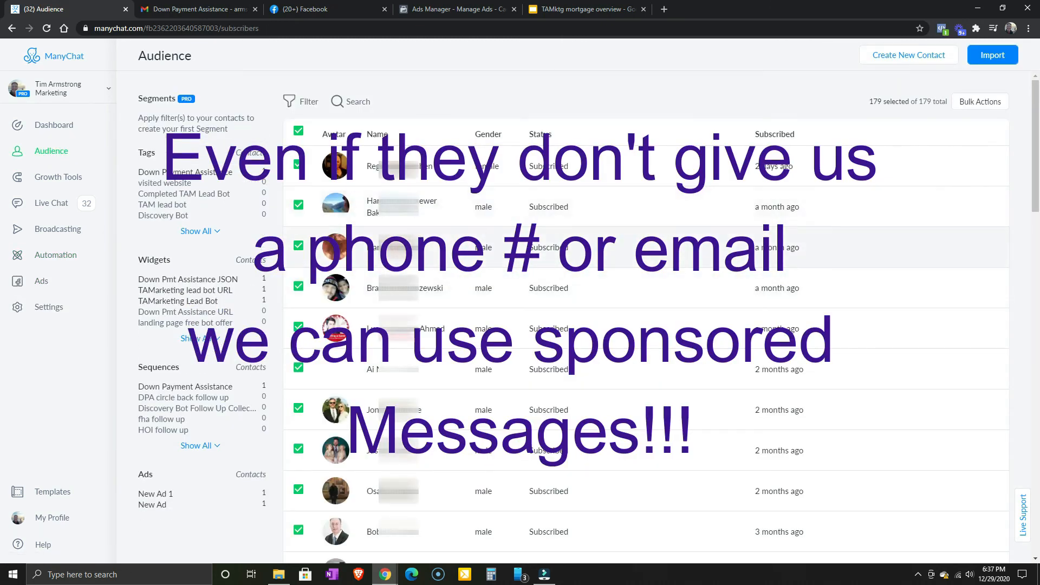
pyautogui.scroll(-5, 328, 236)
pyautogui.scroll(5, 328, 235)
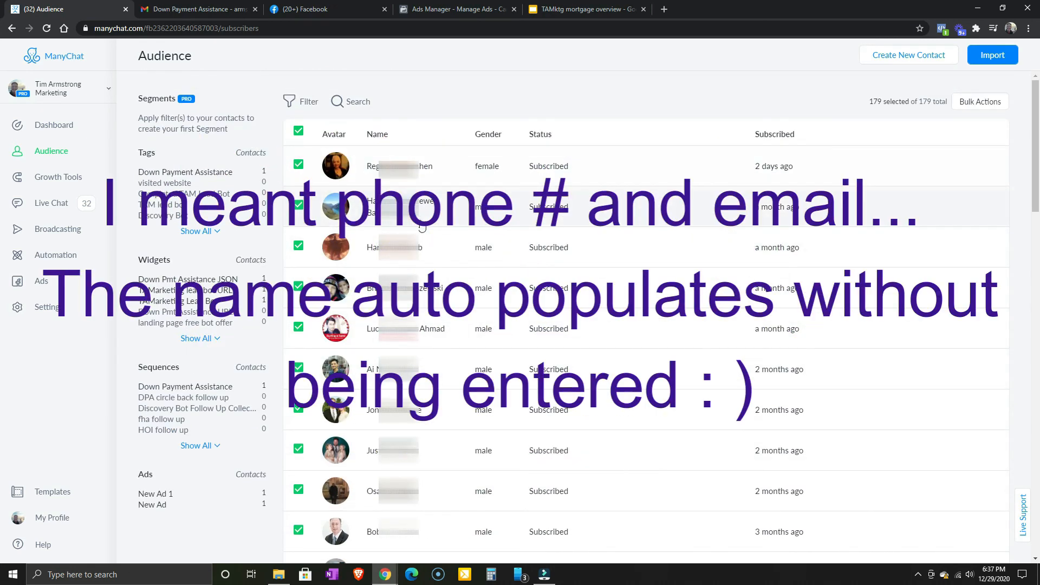
pyautogui.scroll(-2, 422, 225)
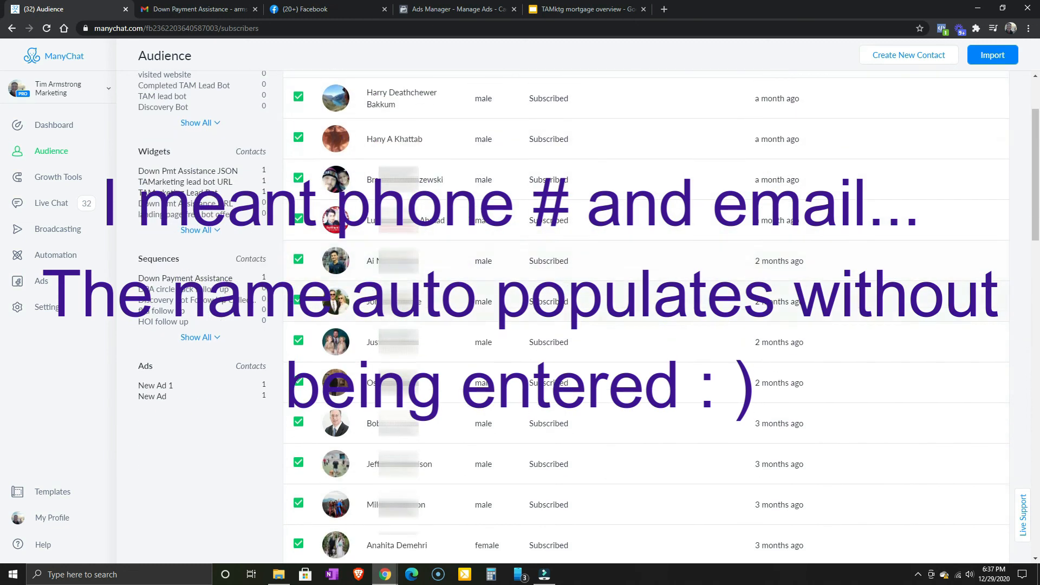
pyautogui.scroll(2, 421, 224)
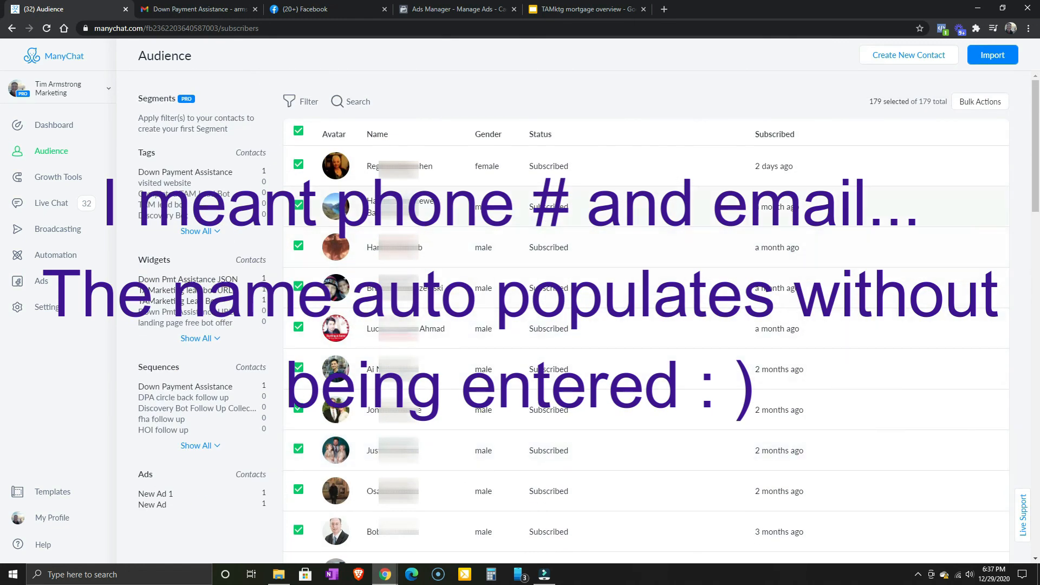